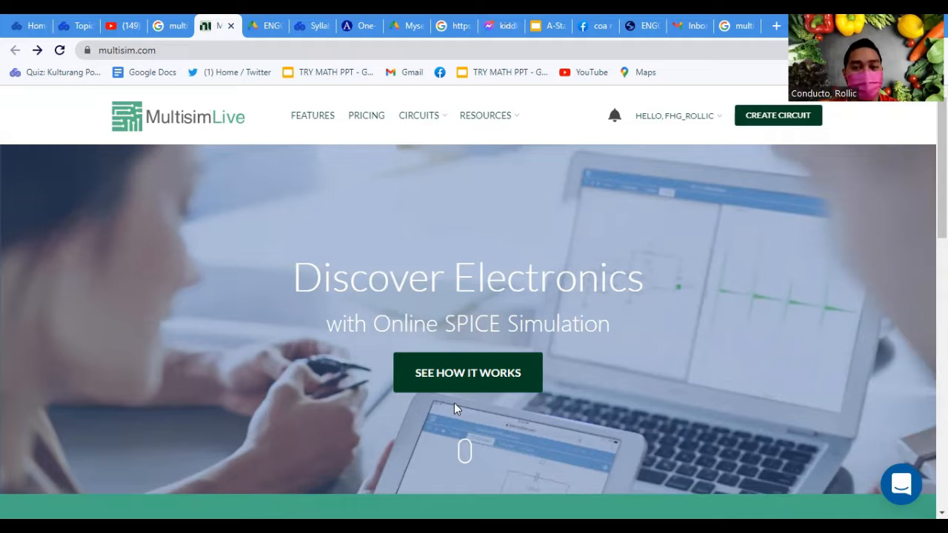
# Create a new circuit and name it Tutorial
pyautogui.click(456, 374)
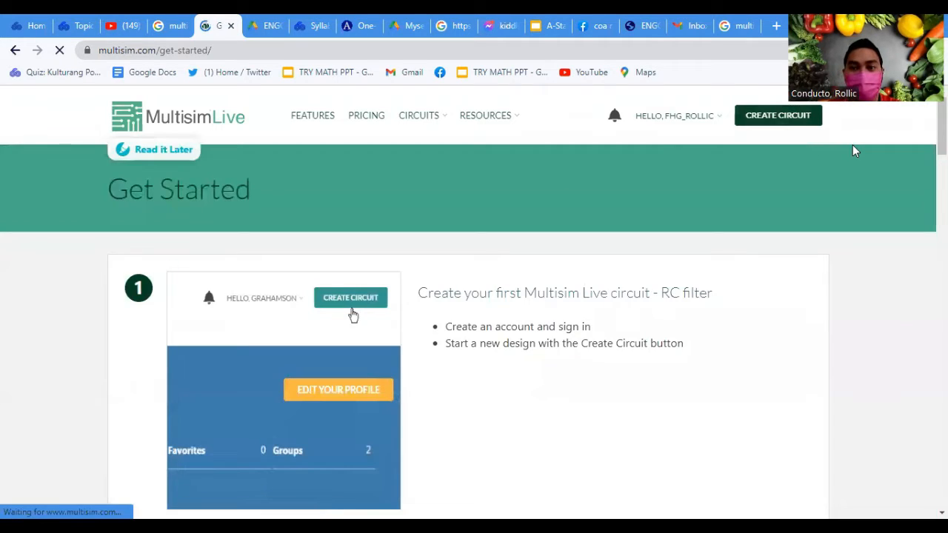
pyautogui.click(798, 118)
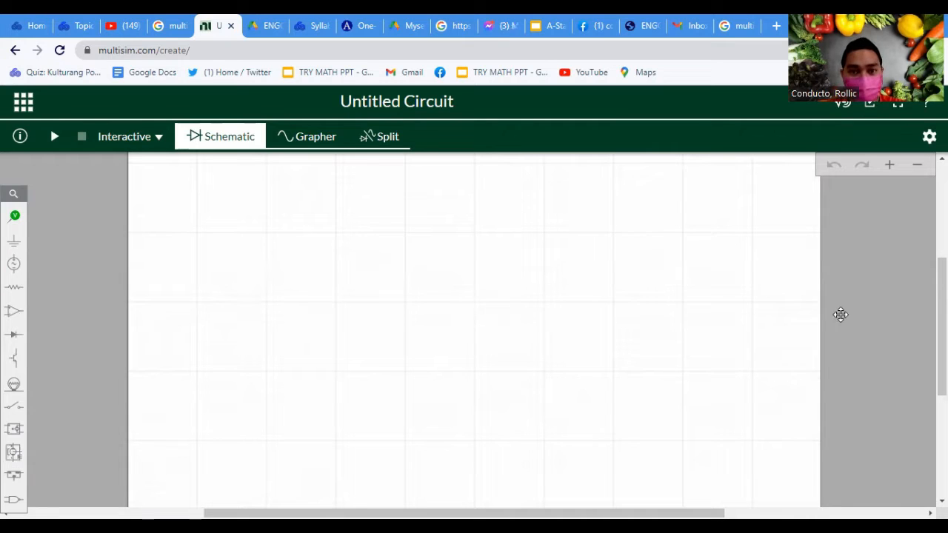
pyautogui.click(427, 104)
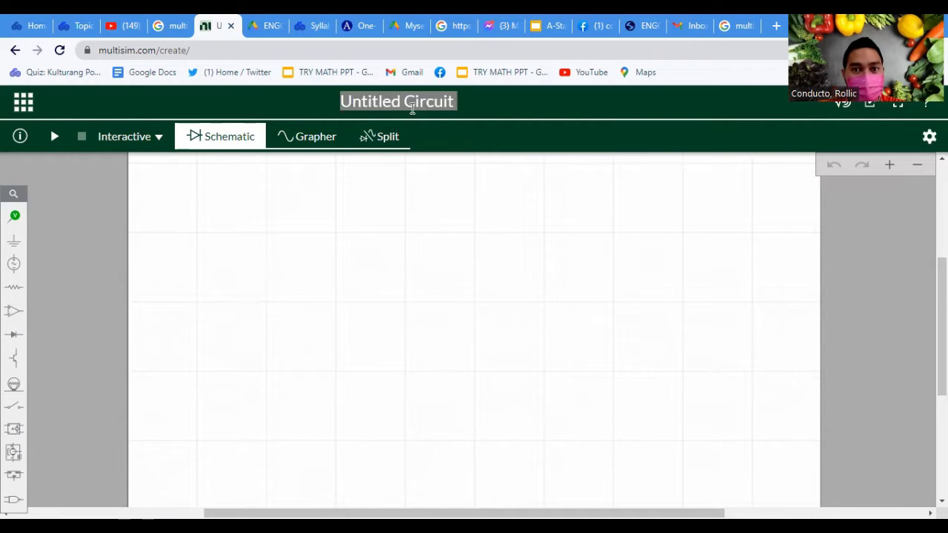
pyautogui.click(428, 103)
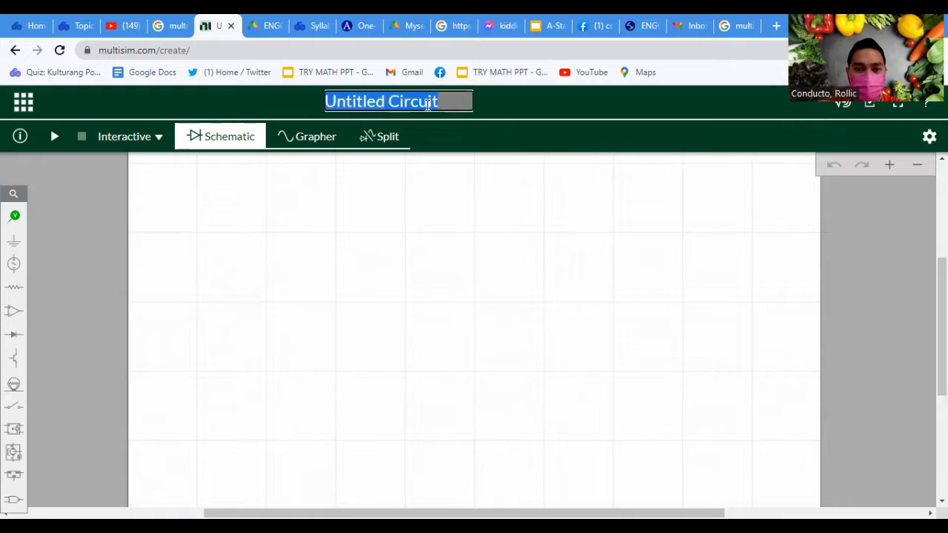
pyautogui.write('Tutorial')
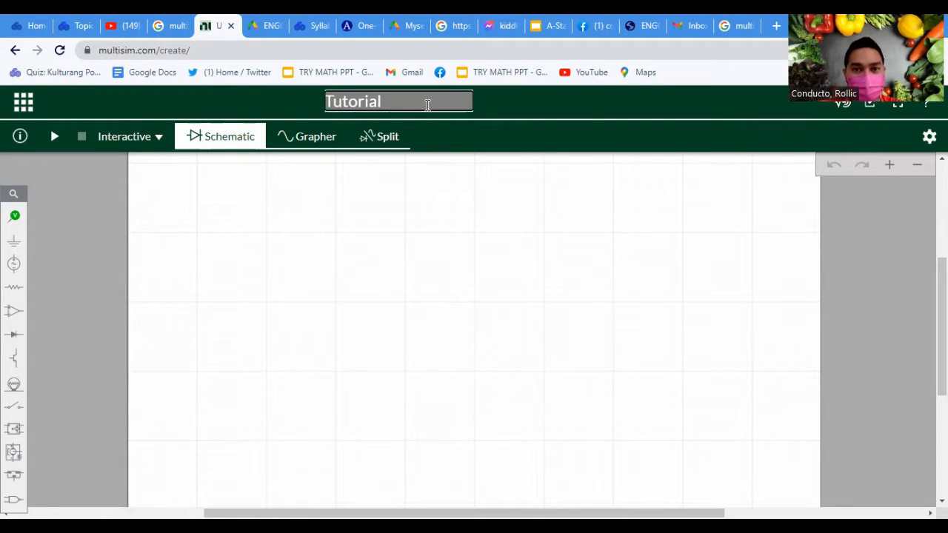
pyautogui.click(510, 239)
# Review the available simulation types and the Grapher view, and return to the schematic
pyautogui.click(128, 140)
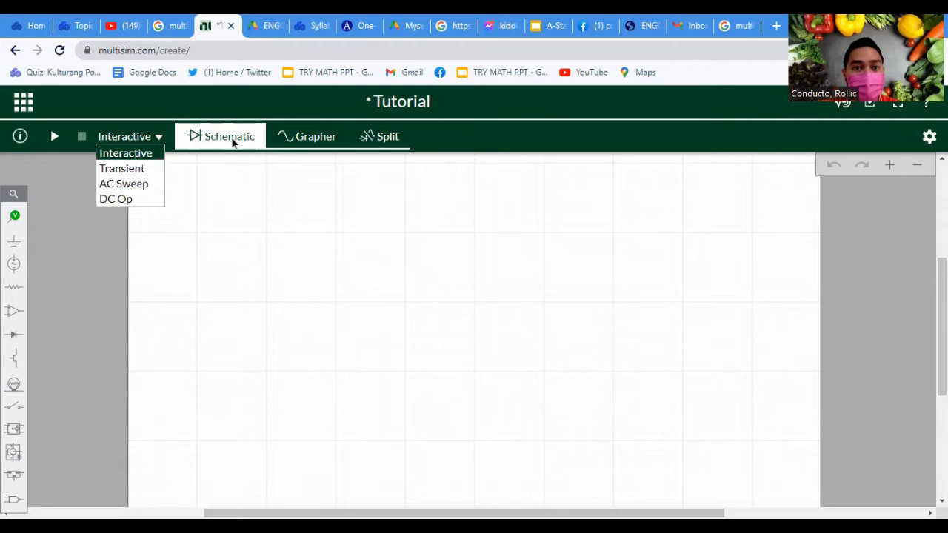
pyautogui.click(675, 264)
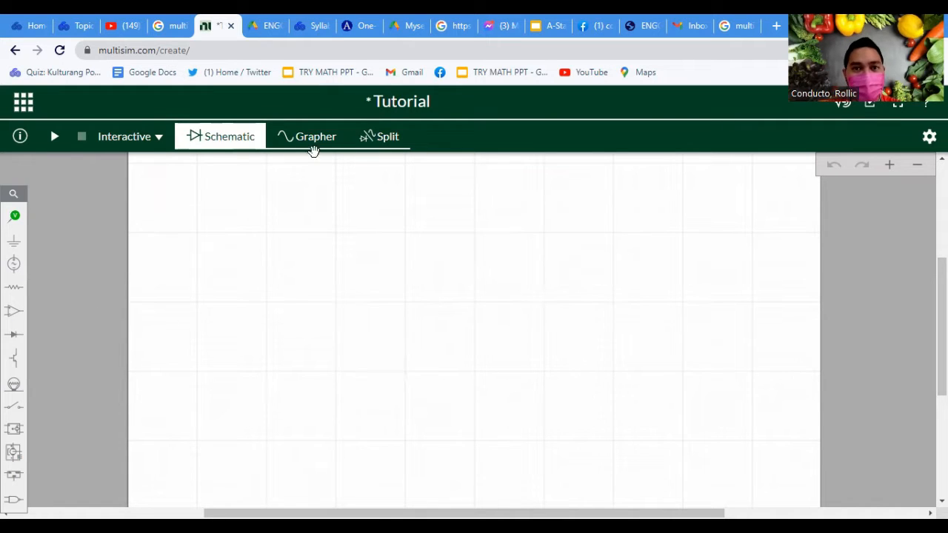
pyautogui.click(317, 139)
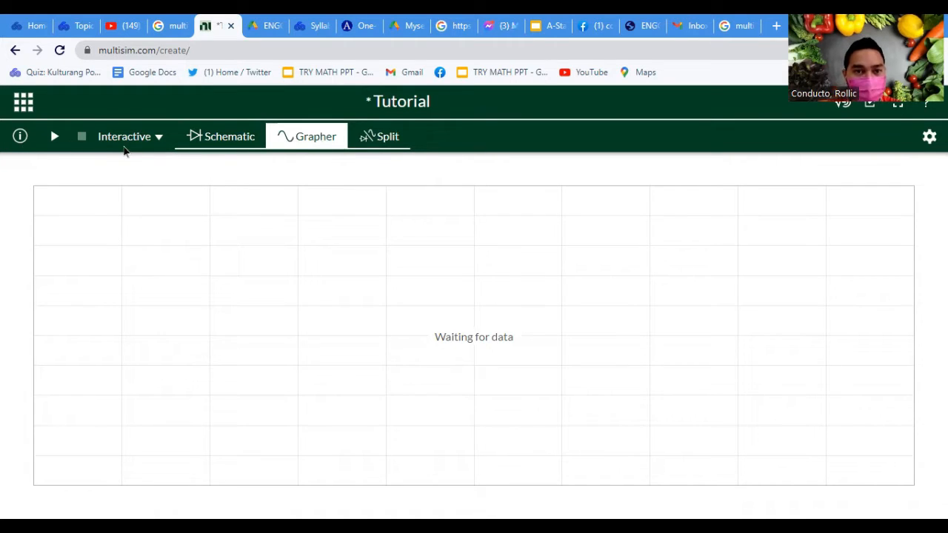
pyautogui.click(251, 143)
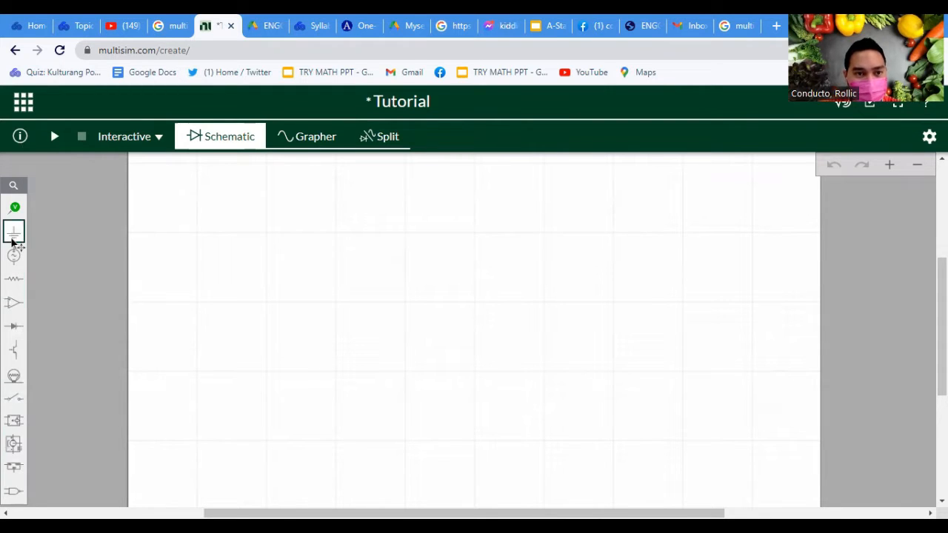
# Browse the component library's categories, including schematic connectors, sources, passive, analog, diodes, transistors and power parts
pyautogui.click(13, 234)
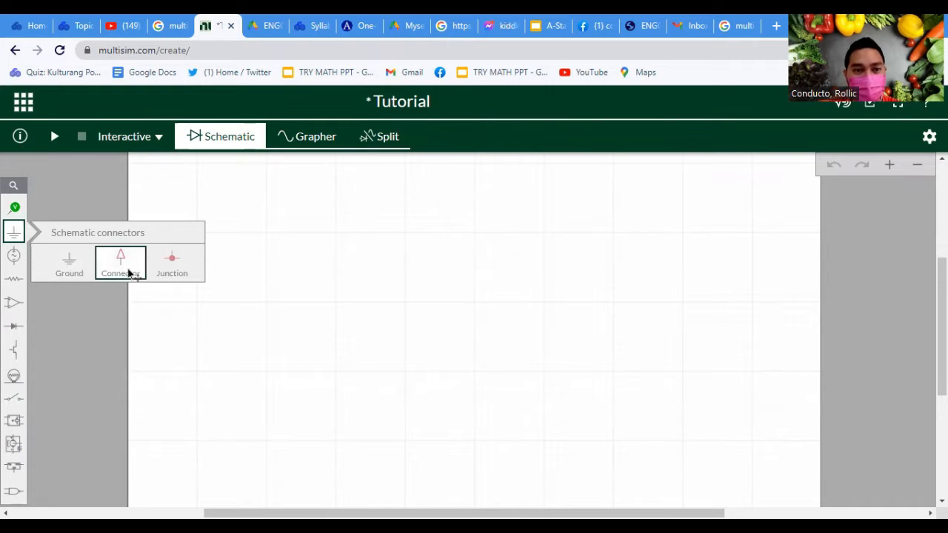
pyautogui.click(13, 256)
pyautogui.click(13, 256)
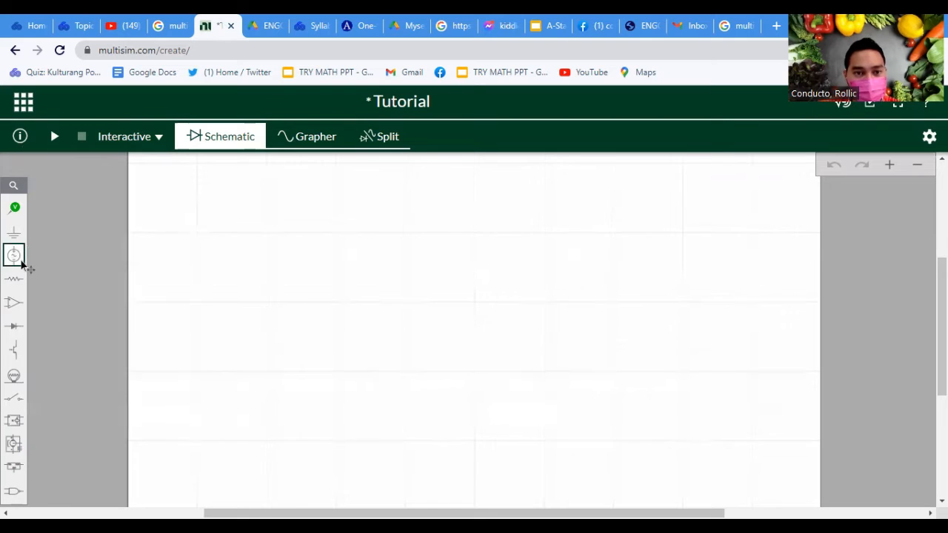
pyautogui.click(21, 262)
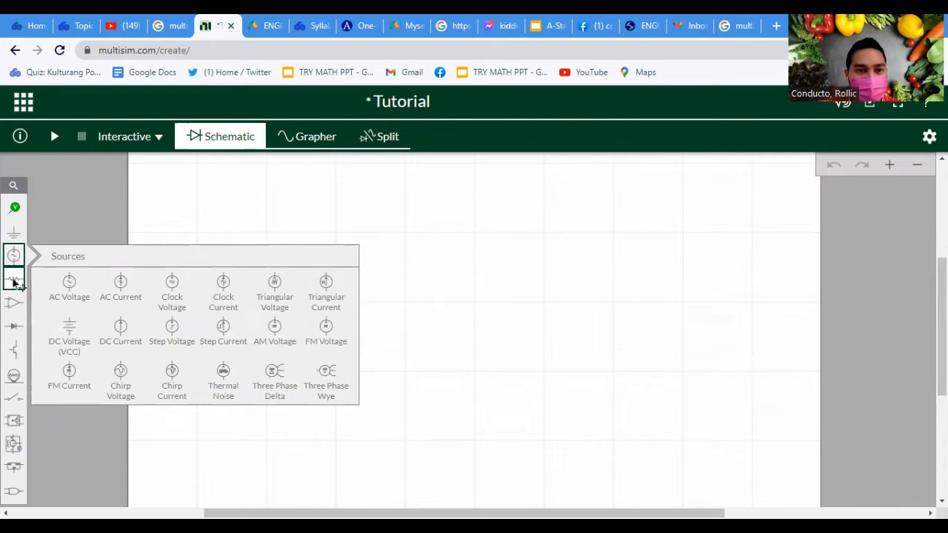
pyautogui.click(14, 279)
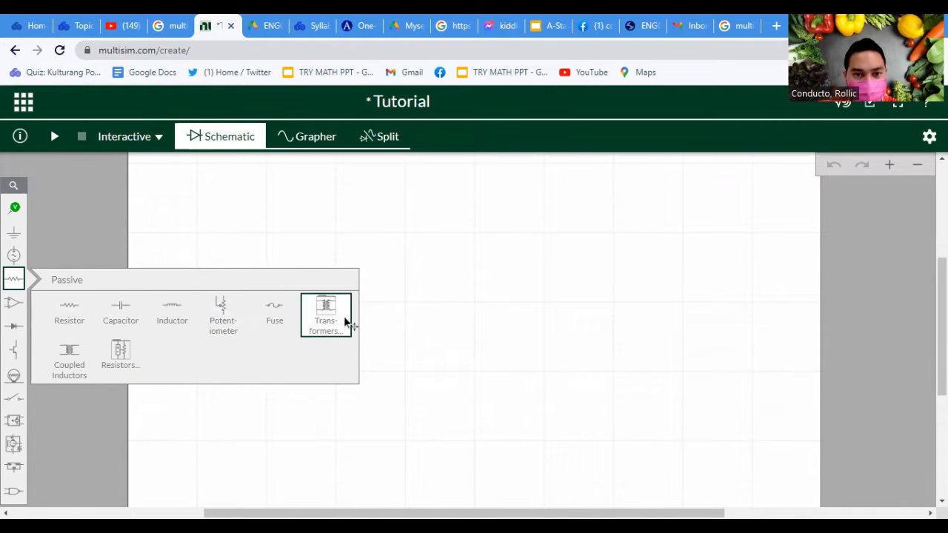
pyautogui.click(13, 303)
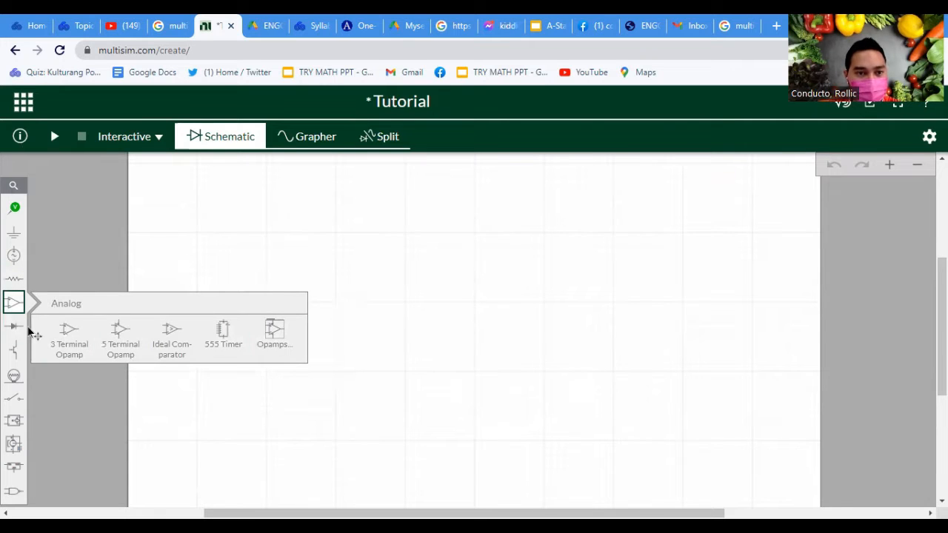
pyautogui.click(13, 326)
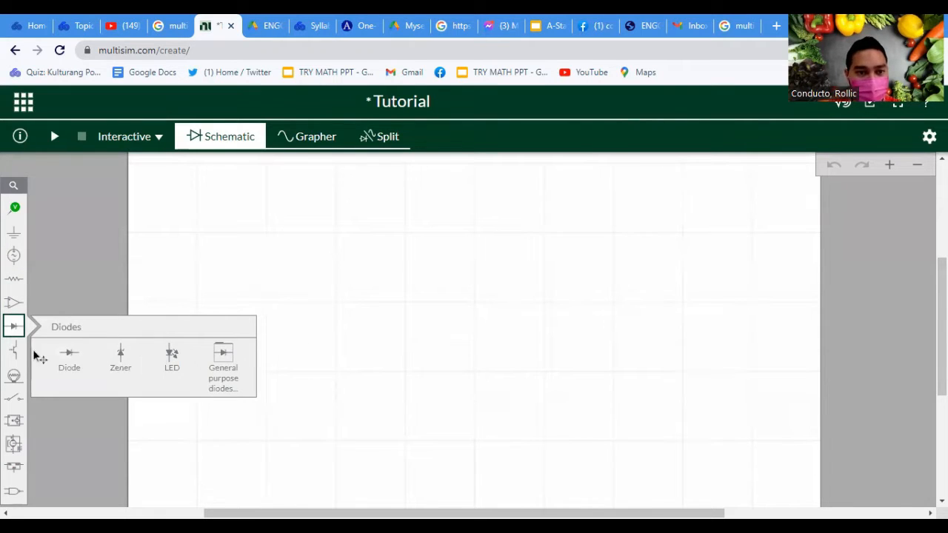
pyautogui.click(13, 350)
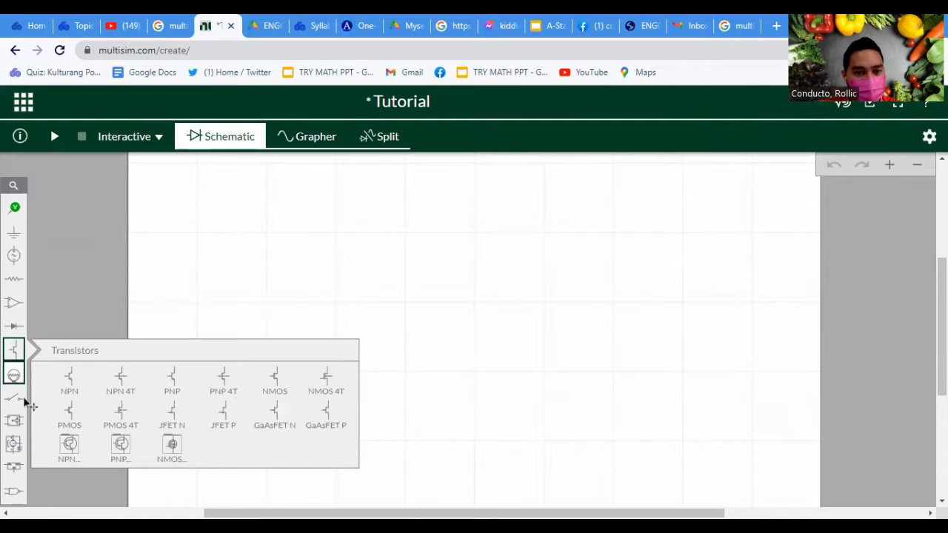
pyautogui.click(13, 374)
pyautogui.click(13, 467)
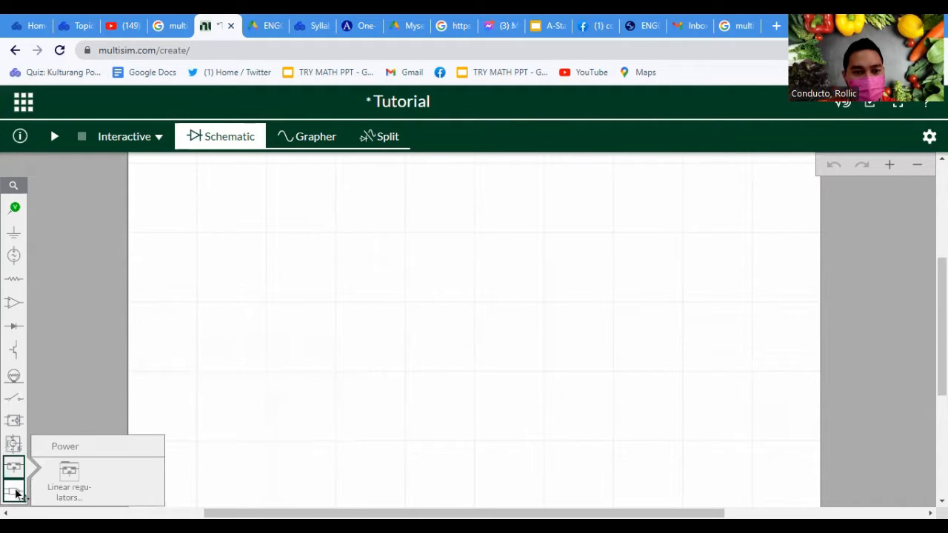
pyautogui.click(13, 491)
pyautogui.click(84, 314)
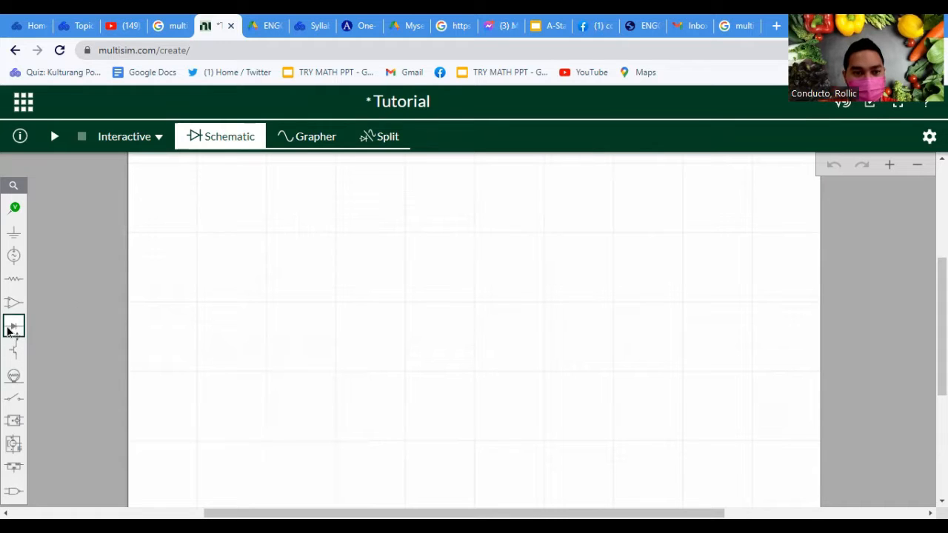
# Place a standard diode horizontally in the right half of the schematic
pyautogui.click(13, 326)
pyautogui.click(69, 357)
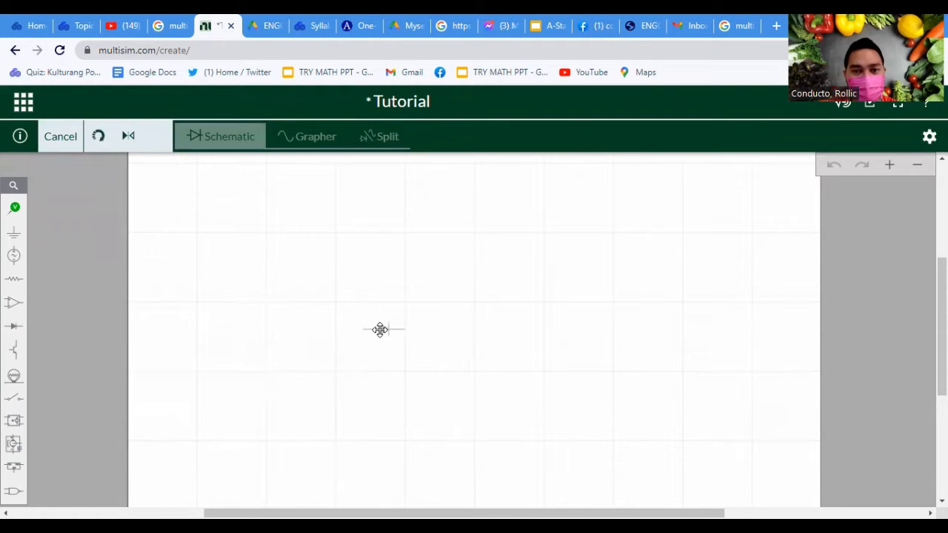
pyautogui.click(582, 268)
pyautogui.click(584, 267)
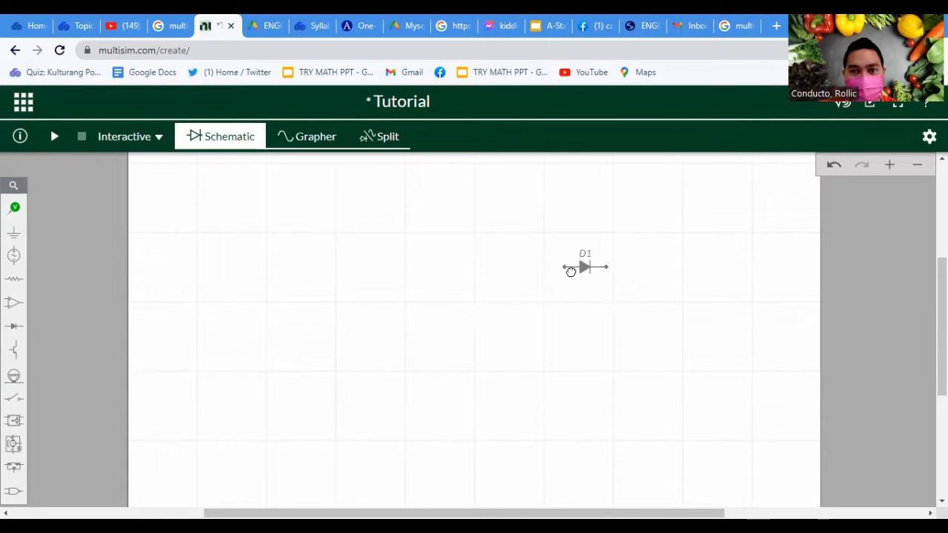
# Duplicate diode D1 and place the copy just below it
pyautogui.click(586, 266)
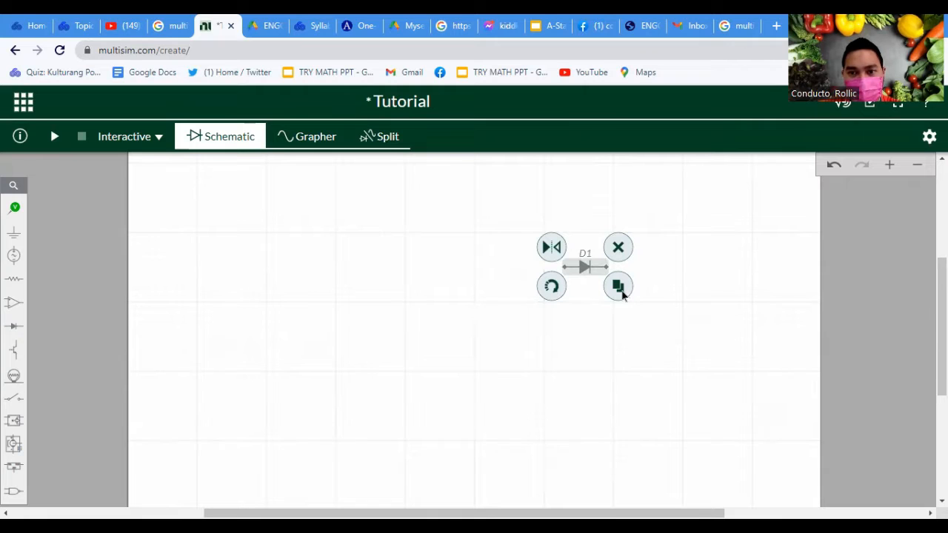
pyautogui.click(621, 292)
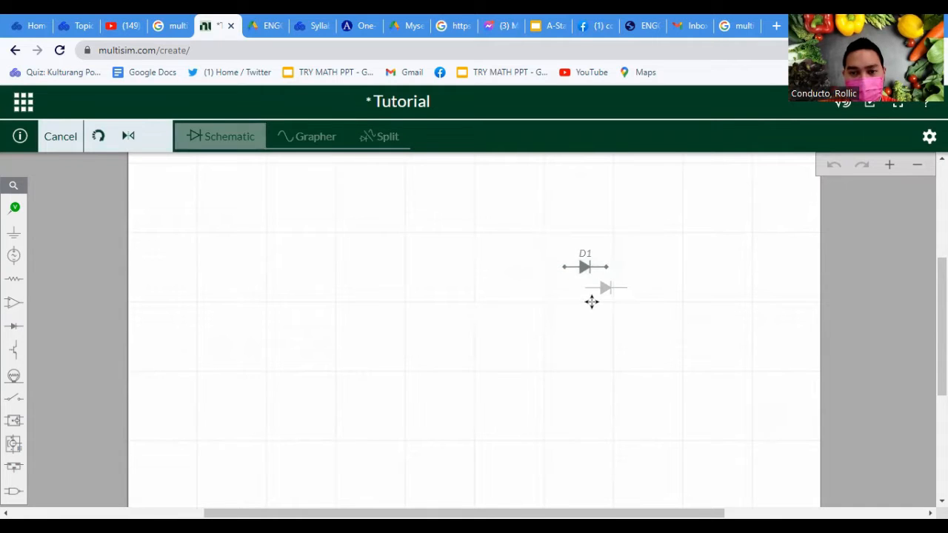
pyautogui.click(590, 302)
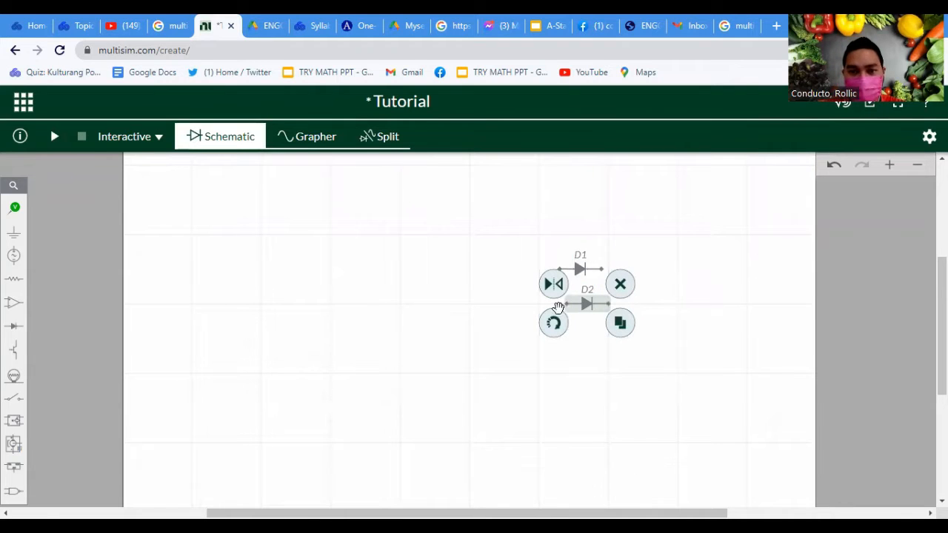
# Rotate the duplicated diode D2 until it stands vertically with its arrow pointing up
pyautogui.click(555, 324)
pyautogui.click(556, 326)
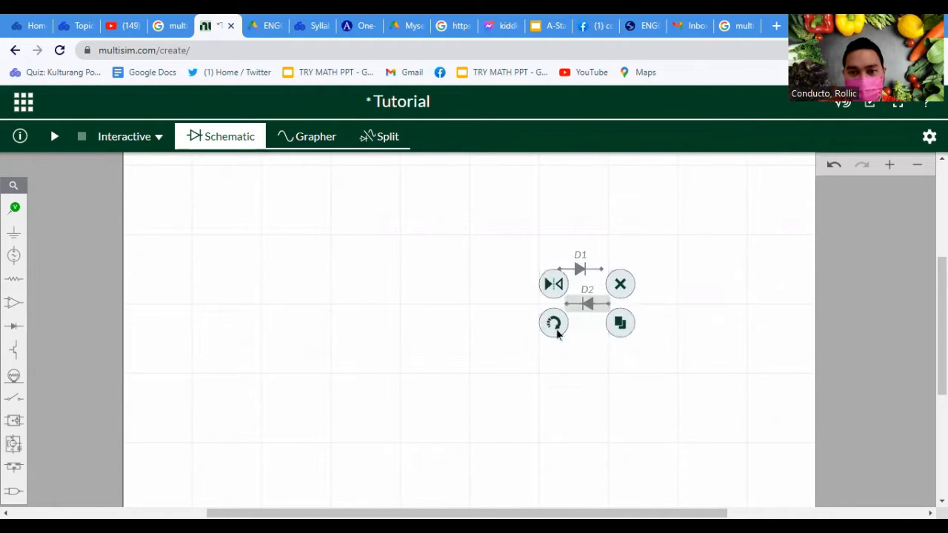
pyautogui.click(555, 326)
pyautogui.click(552, 323)
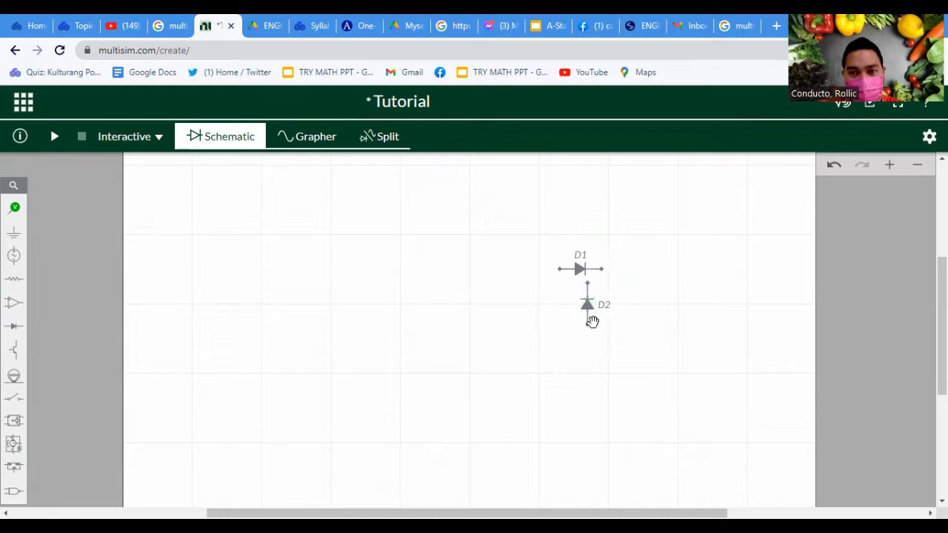
pyautogui.click(591, 318)
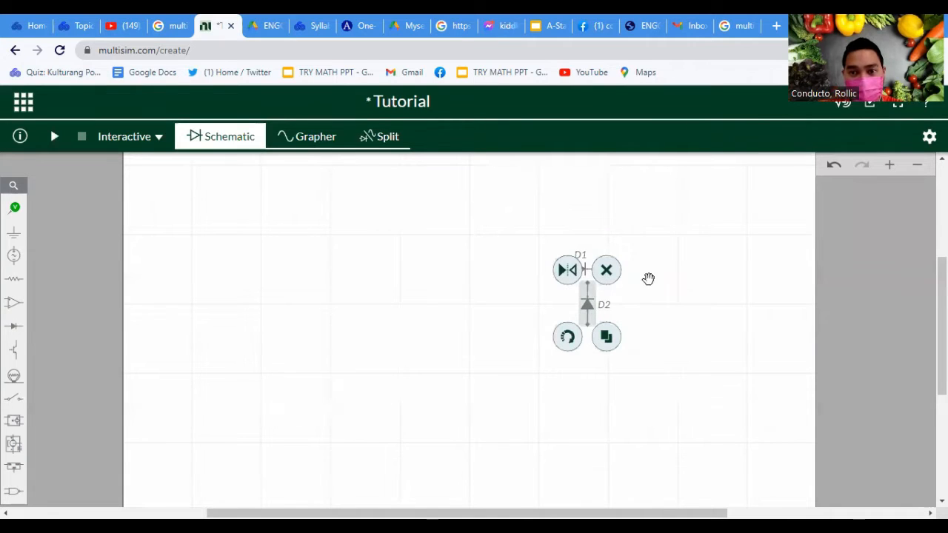
# Shift and mirror diode D1 above the vertical diode, and delete D1 from the schematic
pyautogui.click(633, 223)
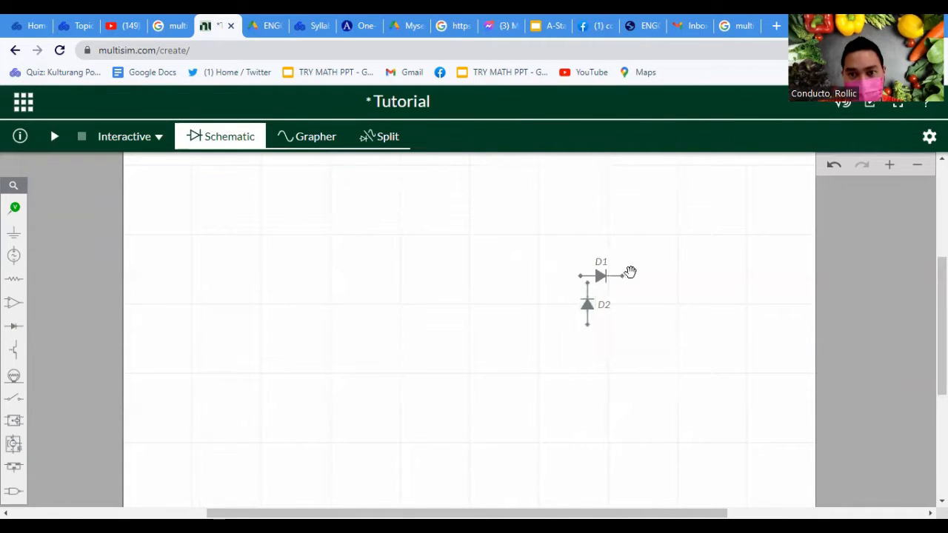
pyautogui.click(602, 277)
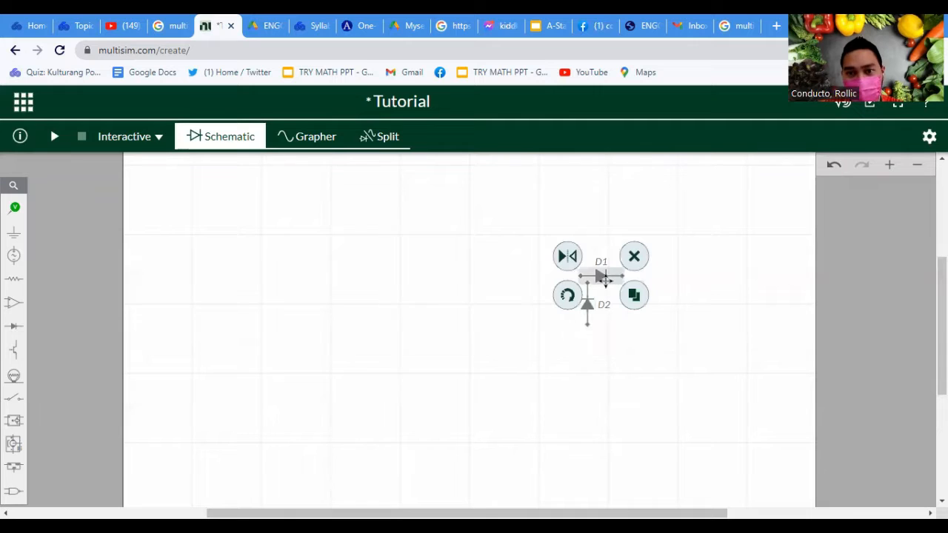
pyautogui.click(567, 259)
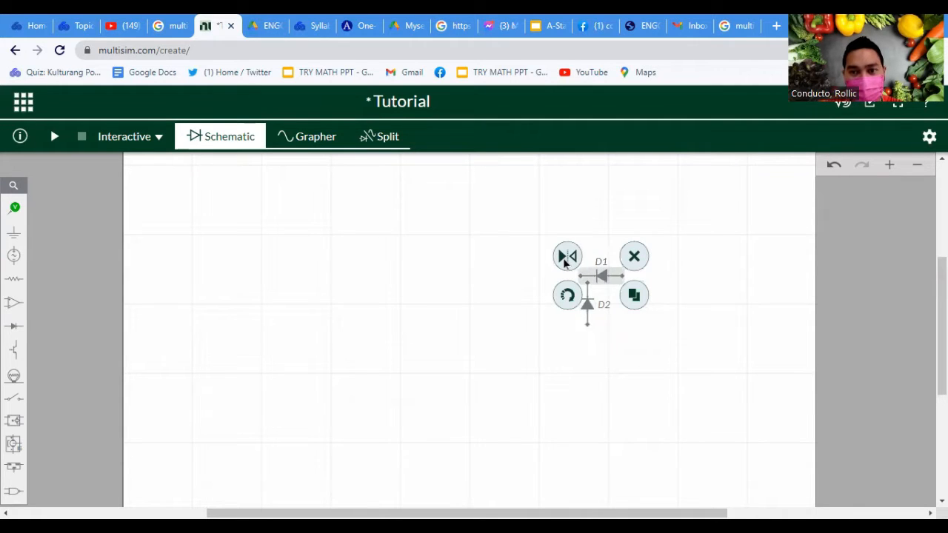
pyautogui.click(568, 260)
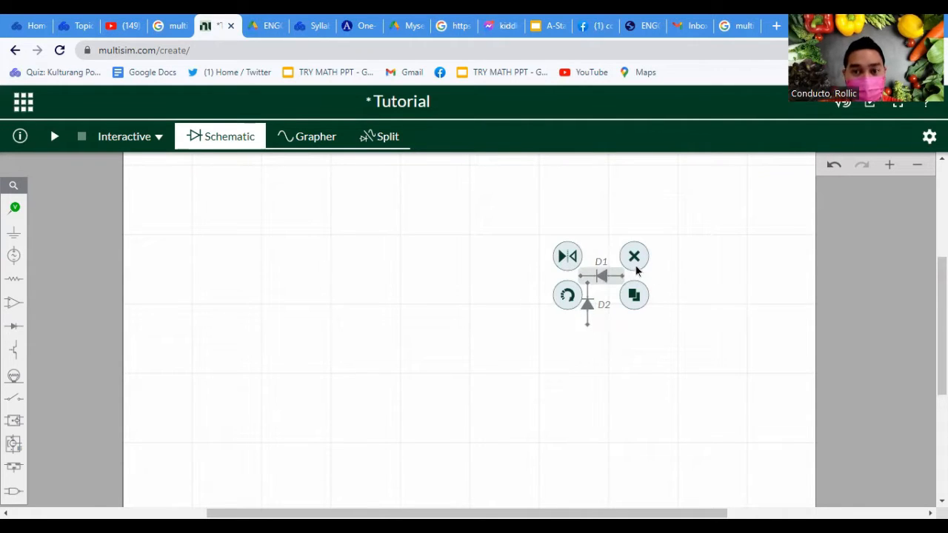
pyautogui.click(634, 259)
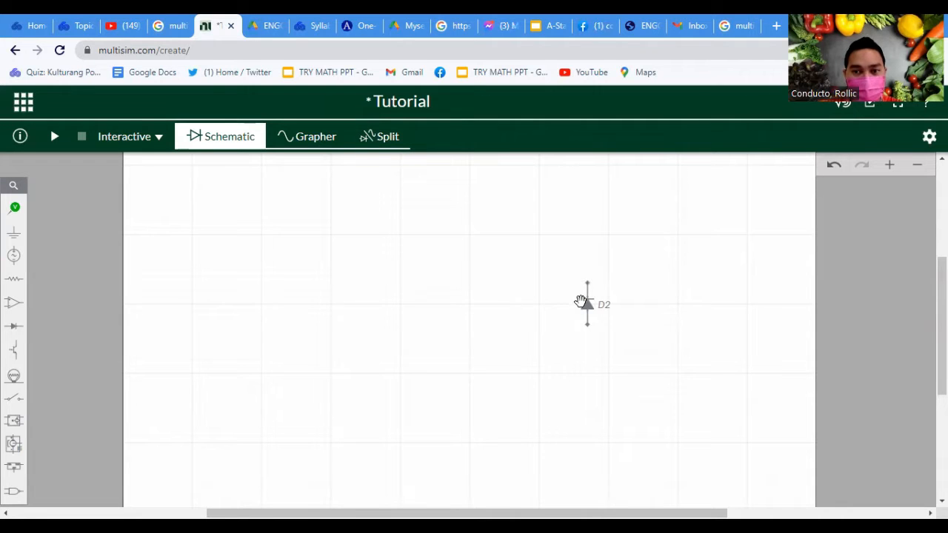
# Place an AC Voltage source on the schematic, to the left of the vertical diode and level with it
pyautogui.click(13, 255)
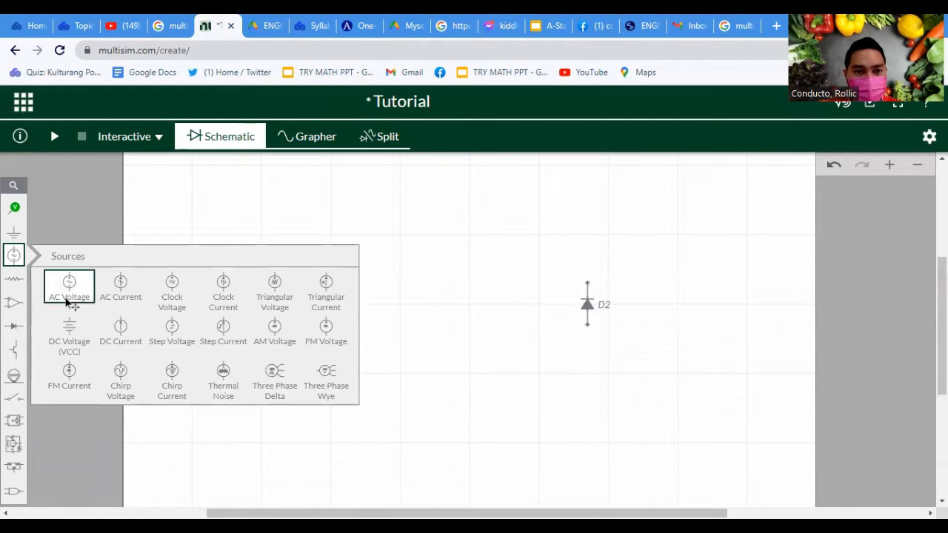
pyautogui.click(67, 293)
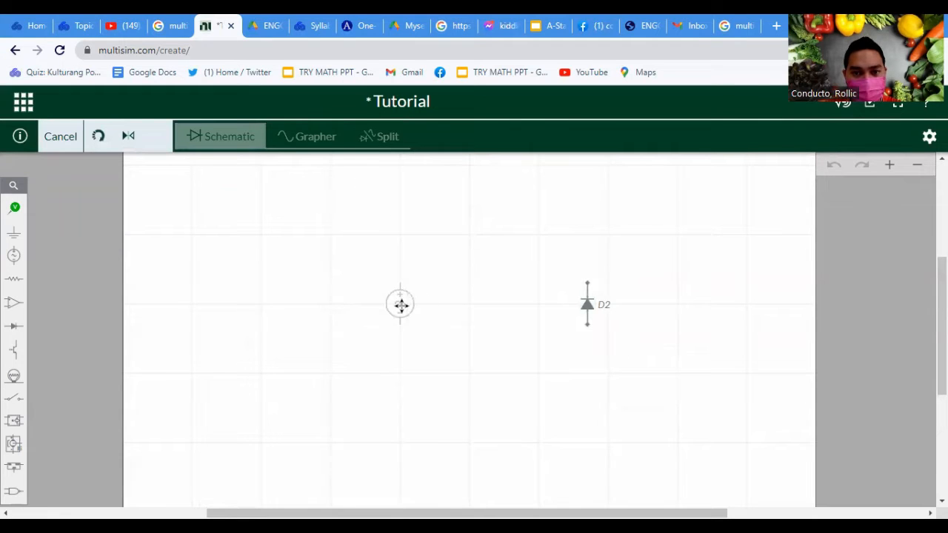
pyautogui.click(409, 303)
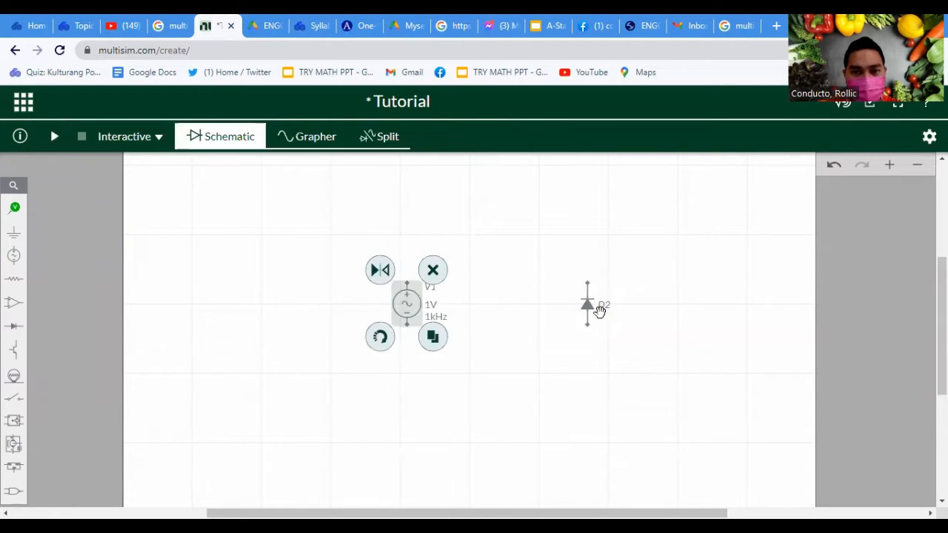
# Place a resistor between the AC voltage source and diode D2, slightly above them
pyautogui.click(22, 284)
pyautogui.click(68, 309)
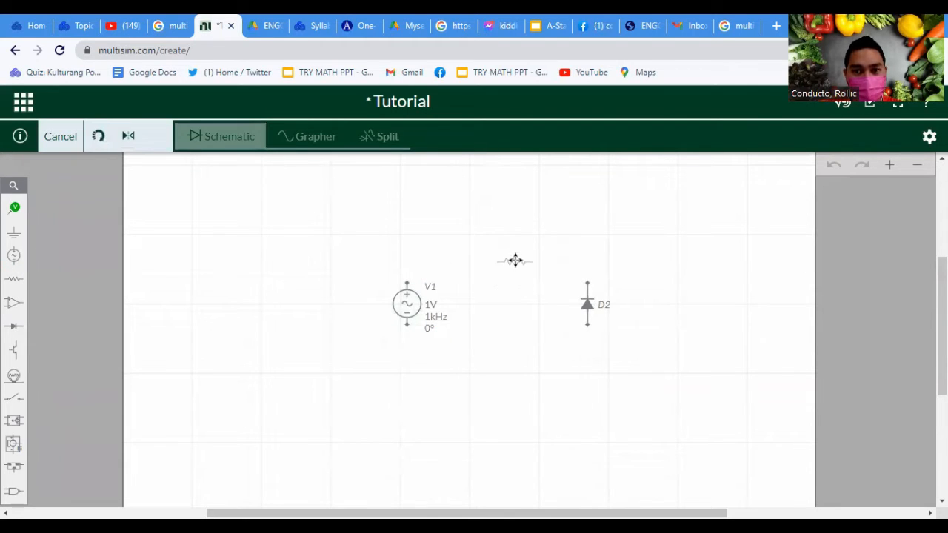
pyautogui.click(515, 261)
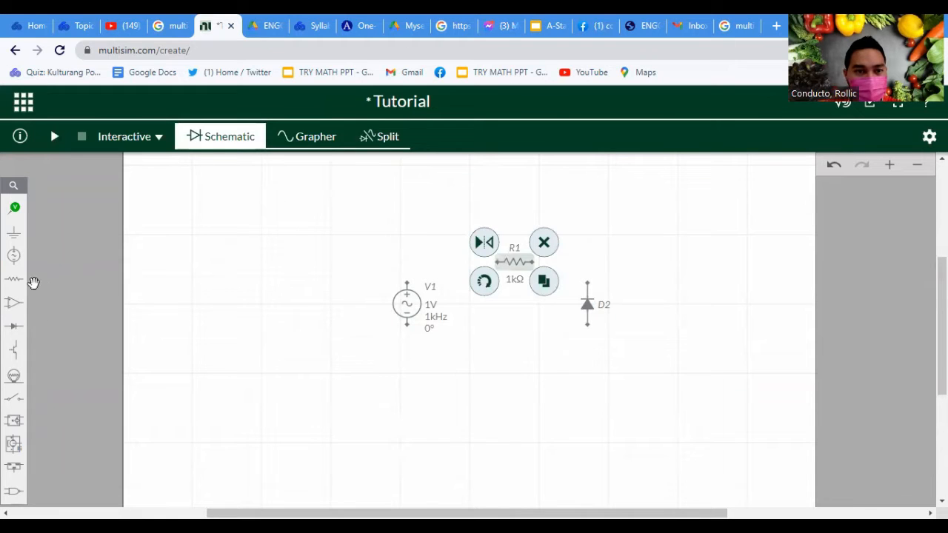
# Place a ground symbol below the resistor, between the voltage source and the diode
pyautogui.click(13, 235)
pyautogui.click(66, 264)
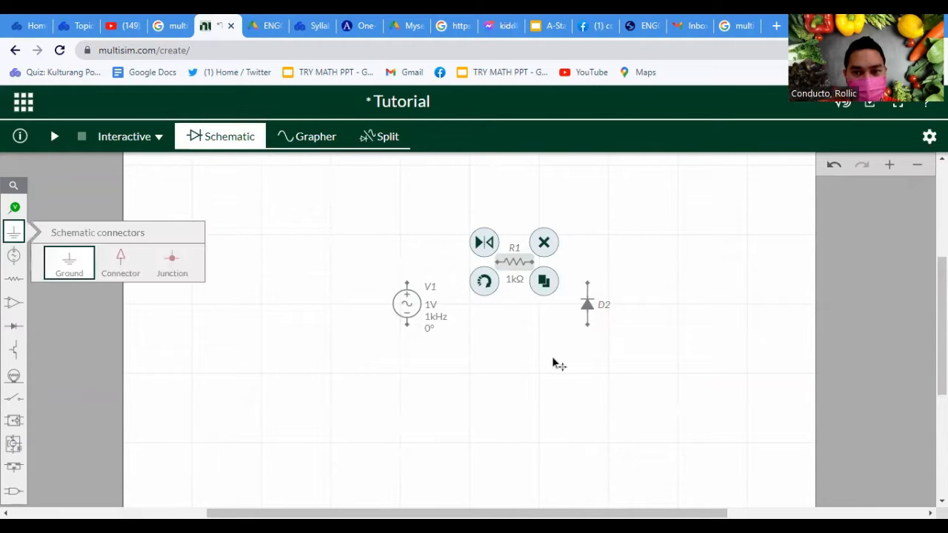
pyautogui.click(511, 358)
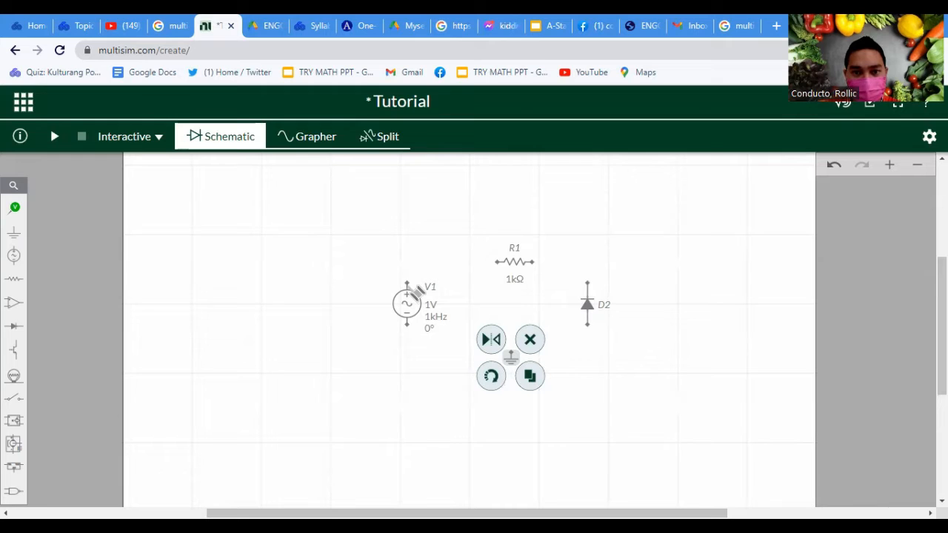
# Wire the positive terminal of V1 to one end of resistor R1, and R1's other end to the upper terminal of diode D2
pyautogui.click(407, 284)
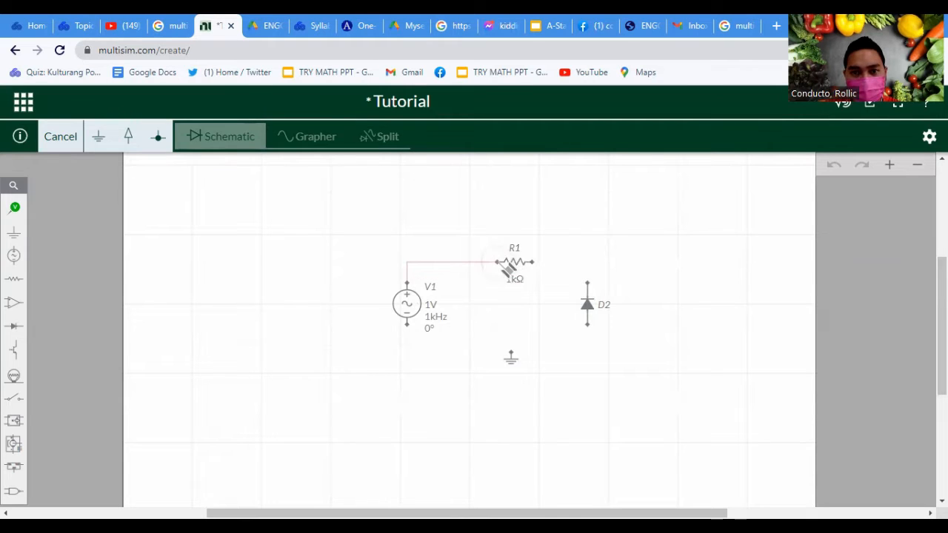
pyautogui.click(498, 263)
pyautogui.click(533, 267)
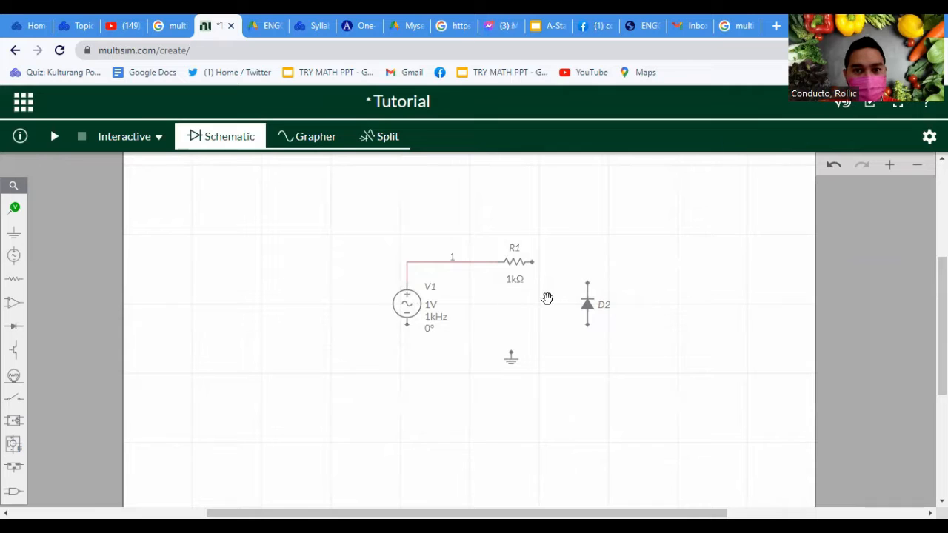
pyautogui.scroll(2, 547, 298)
pyautogui.click(517, 218)
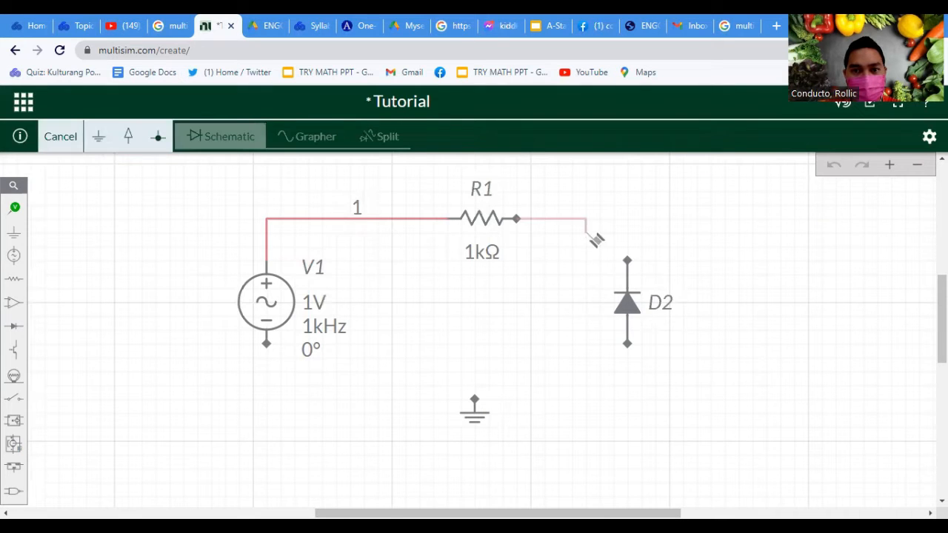
pyautogui.click(628, 262)
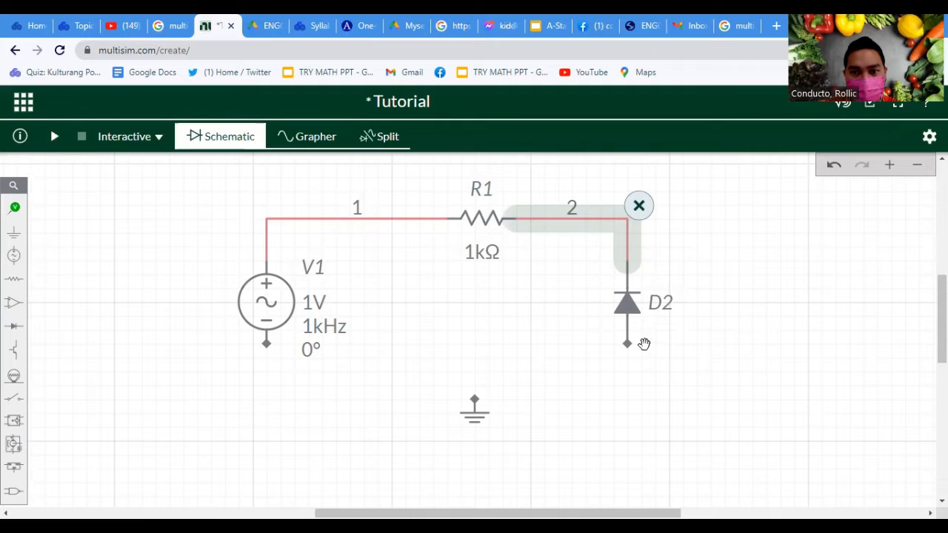
# Wire diode D2's lower terminal to the ground symbol, and connect V1's negative terminal to that ground wire
pyautogui.click(628, 343)
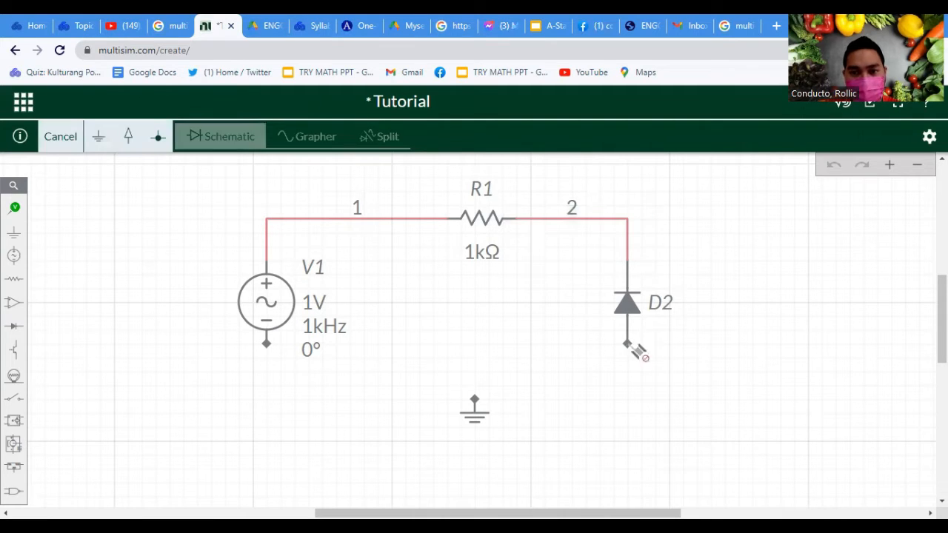
pyautogui.click(475, 400)
pyautogui.click(267, 351)
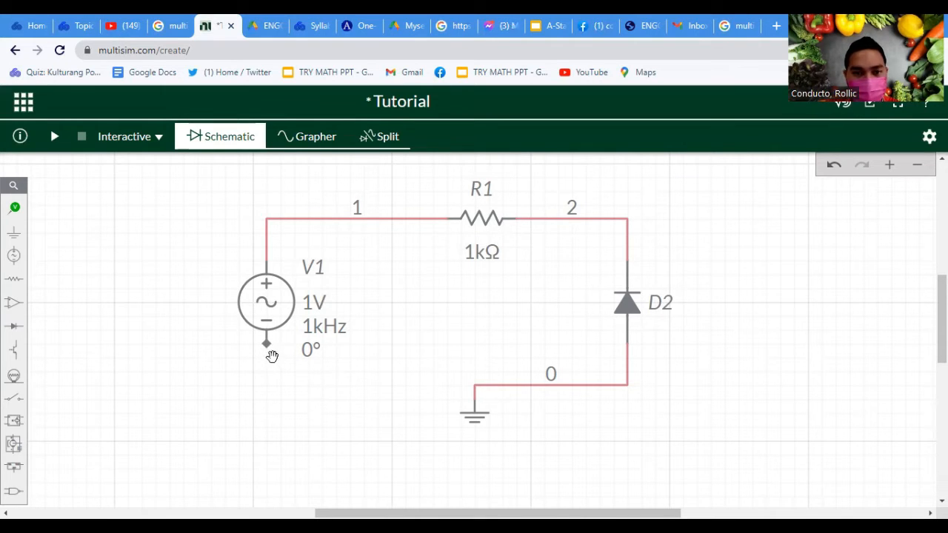
pyautogui.click(266, 345)
pyautogui.click(267, 345)
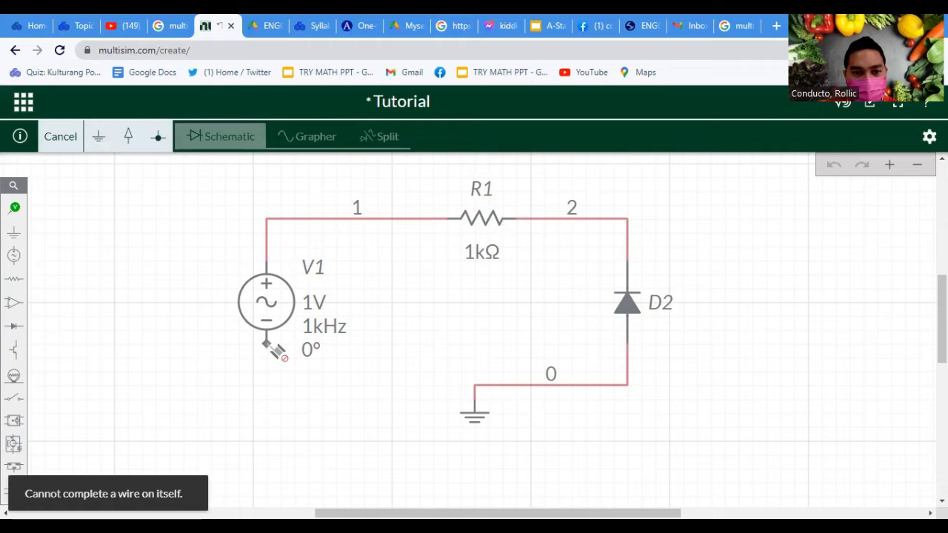
pyautogui.click(474, 385)
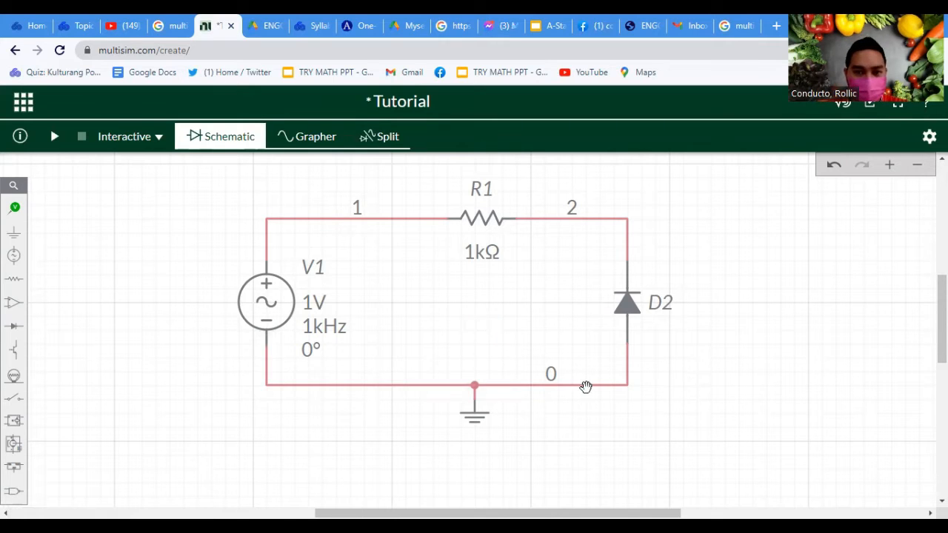
pyautogui.click(692, 383)
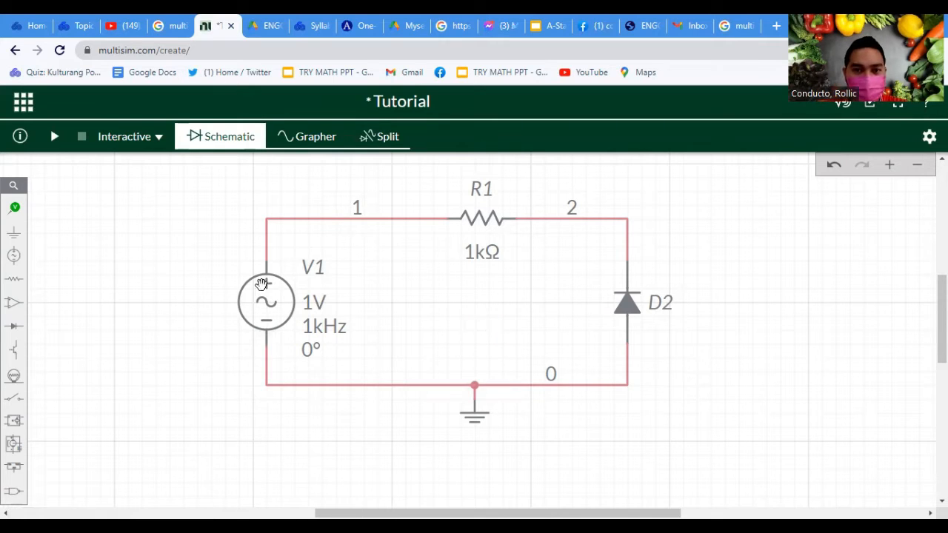
# Adjust the peak voltage of source V1 to 3.50 V directly on the schematic
pyautogui.click(315, 305)
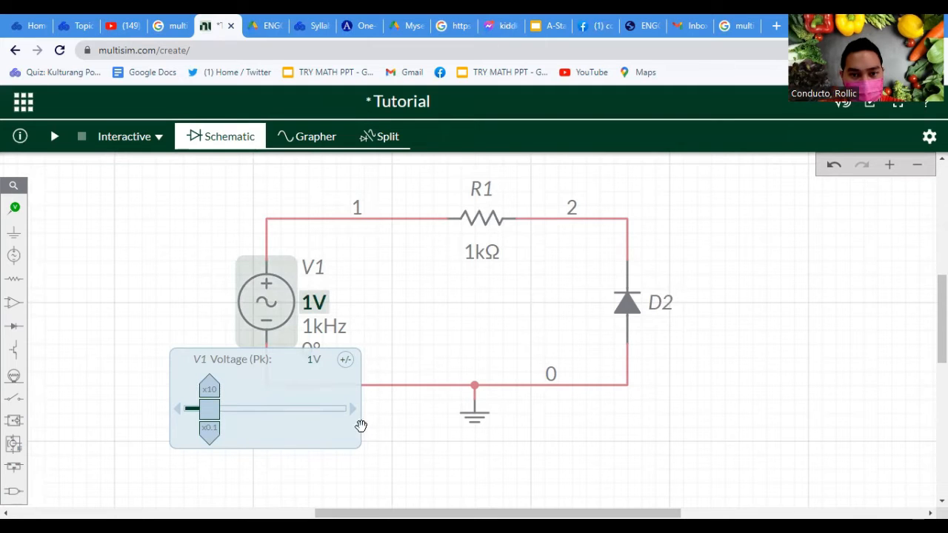
pyautogui.moveTo(220, 412); pyautogui.dragTo(240, 407)
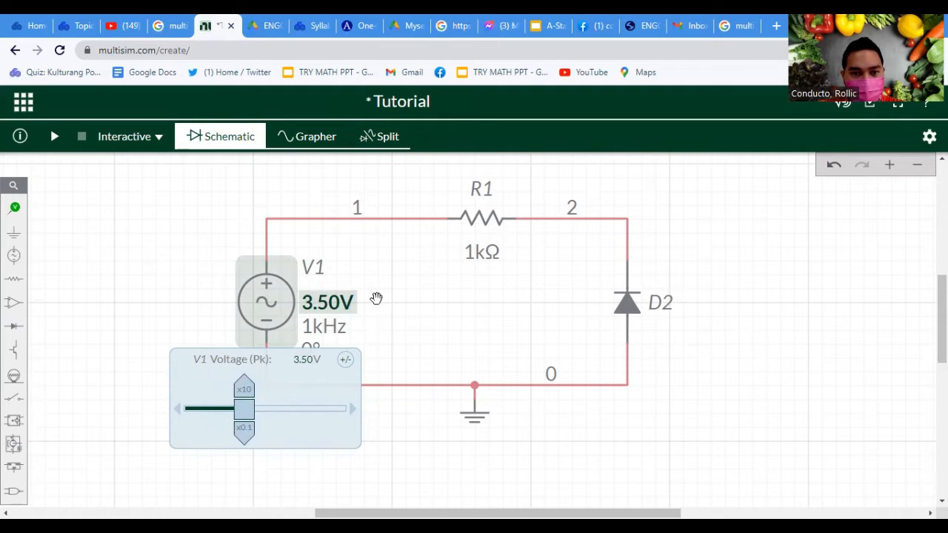
pyautogui.click(318, 312)
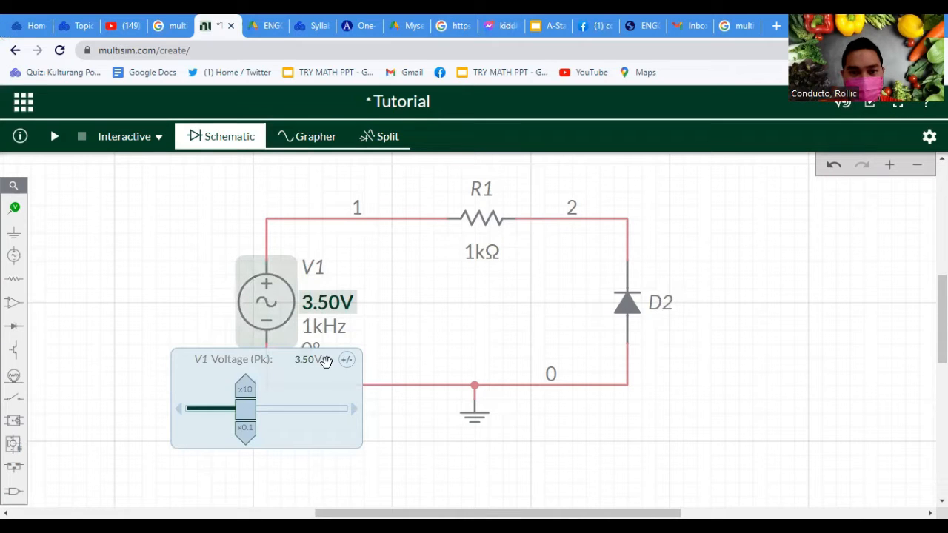
# Open the properties of source V1 and set its peak voltage (VA) to 10 V
pyautogui.doubleClick(245, 289)
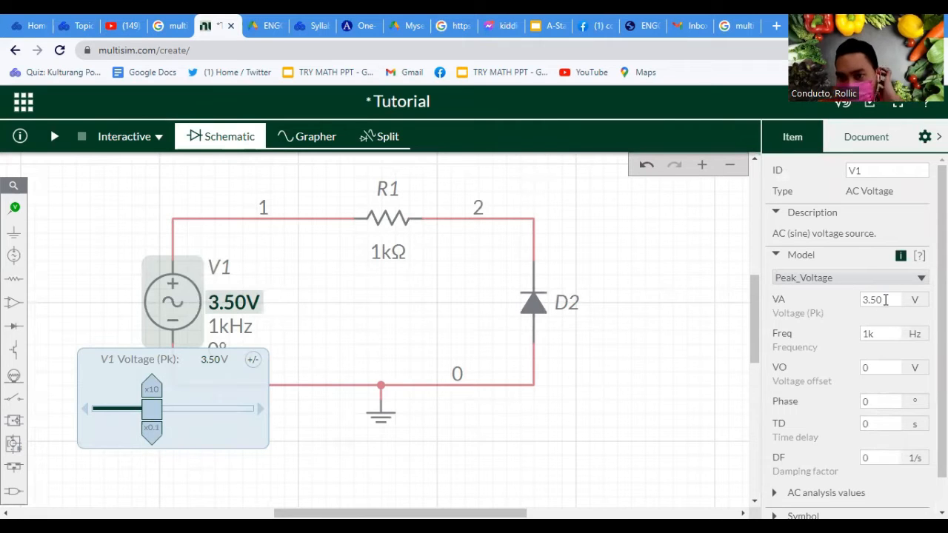
pyautogui.click(885, 300)
pyautogui.write('10')
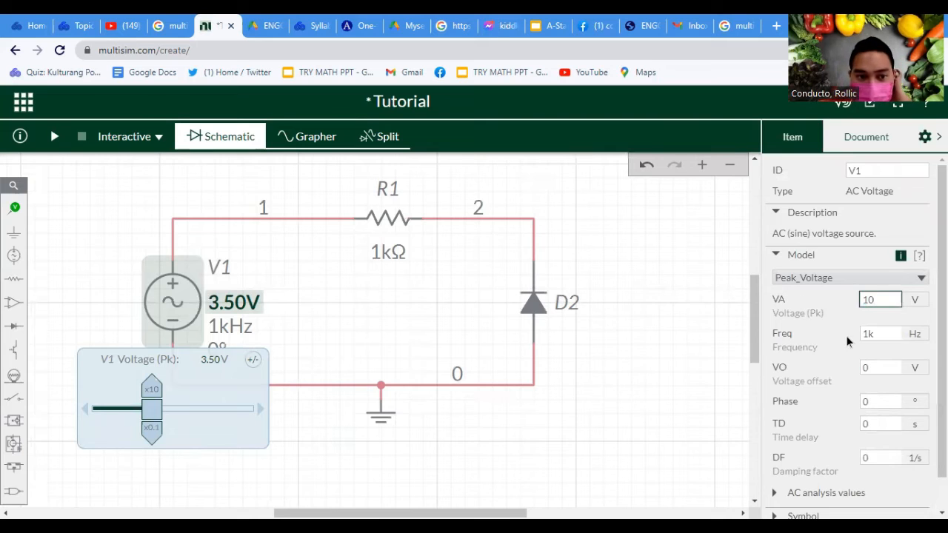
pyautogui.press('Return')
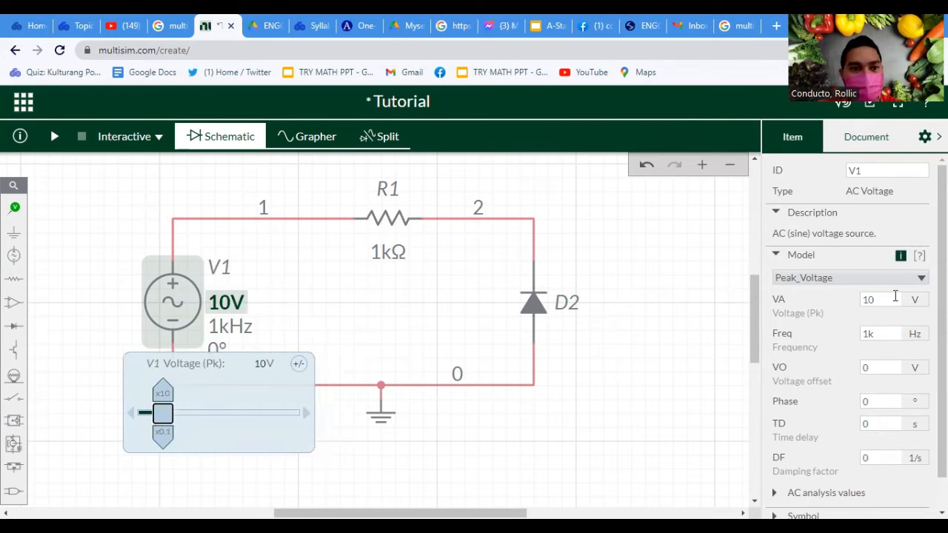
# Set the resistance of R1 to 4.80 kΩ and deselect the resistor
pyautogui.click(407, 258)
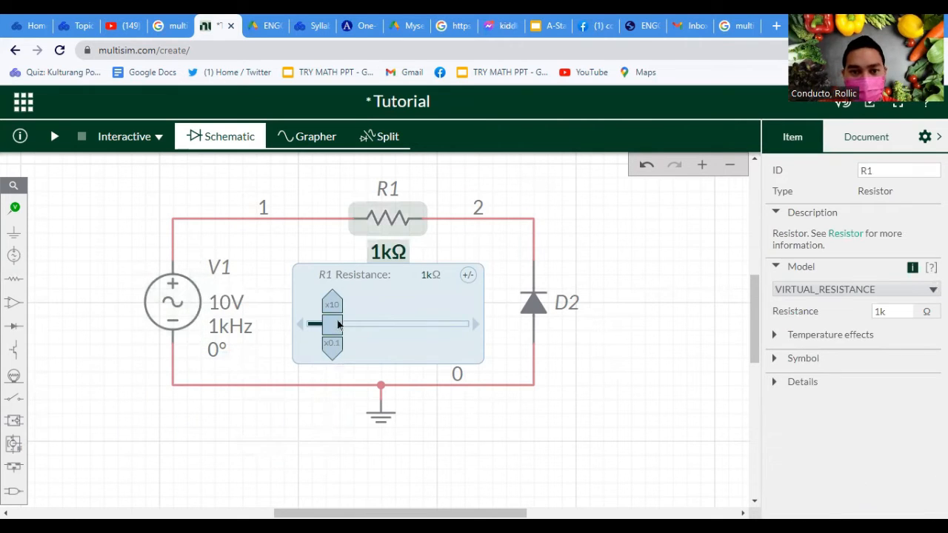
pyautogui.moveTo(349, 323); pyautogui.dragTo(376, 312)
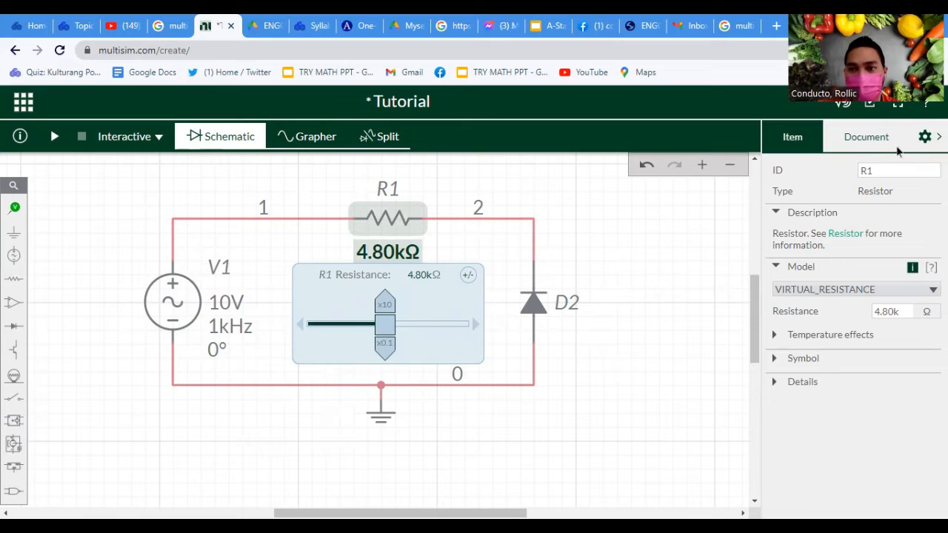
pyautogui.click(191, 281)
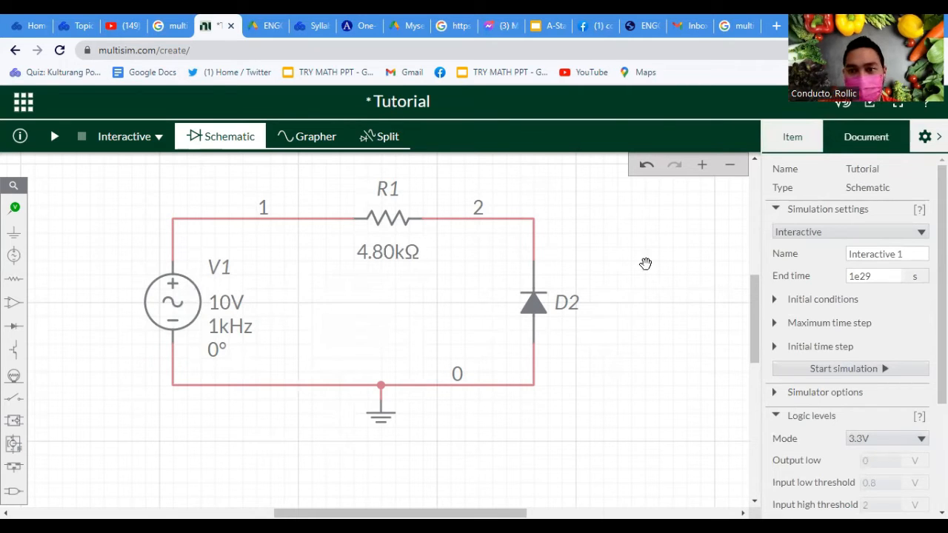
pyautogui.moveTo(607, 281); pyautogui.dragTo(624, 319)
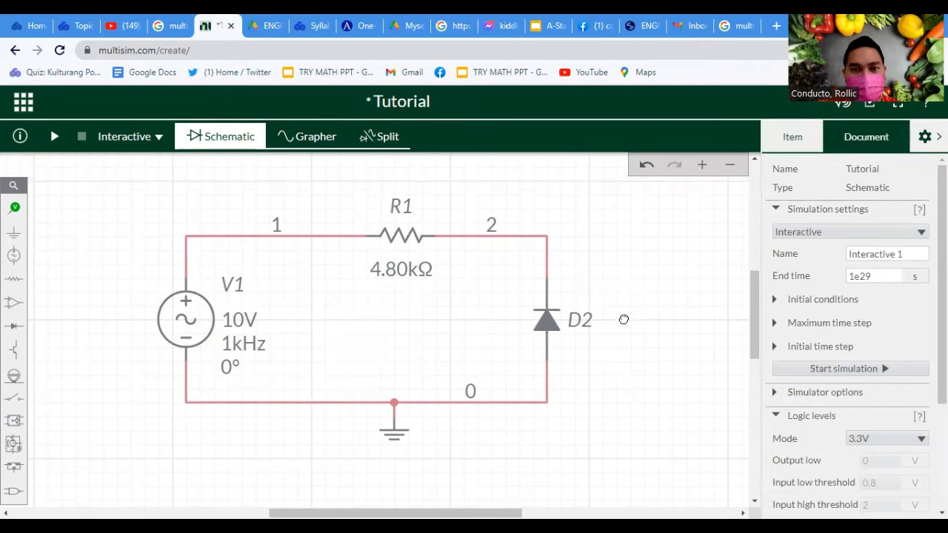
# Place a voltage probe on the wire corner above source V1
pyautogui.click(128, 138)
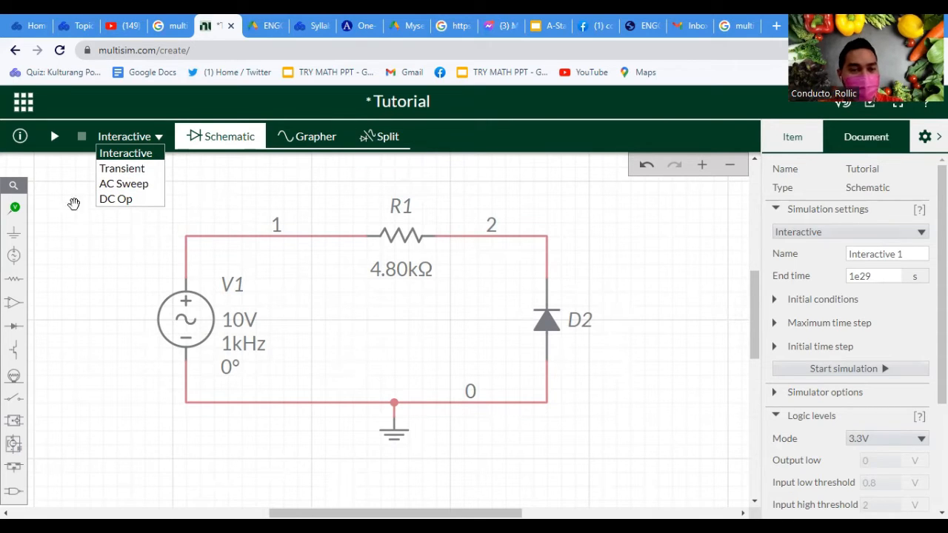
pyautogui.click(14, 209)
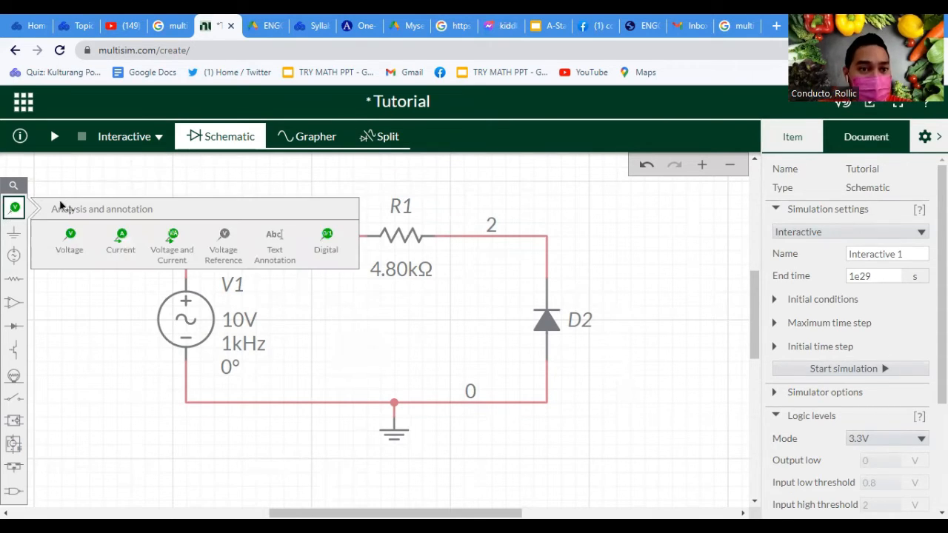
pyautogui.click(15, 208)
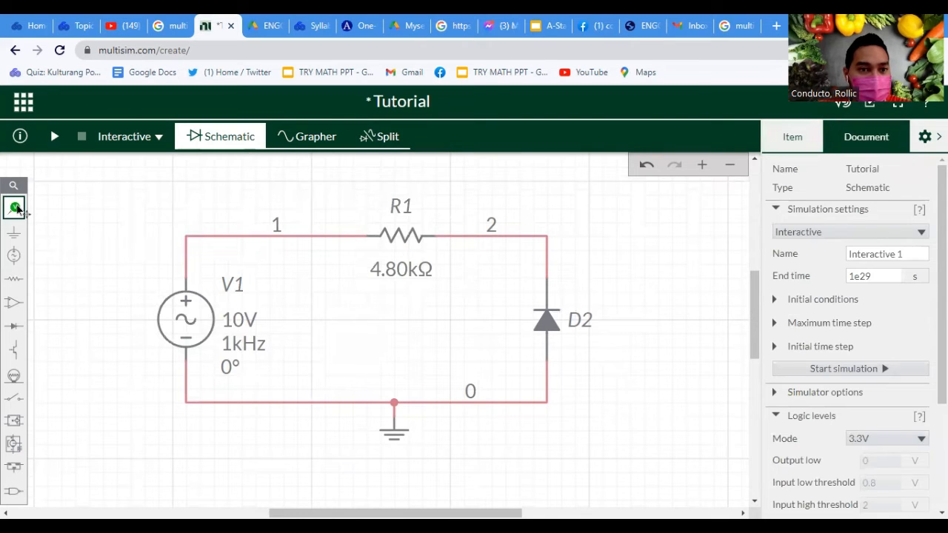
pyautogui.click(15, 208)
pyautogui.click(68, 239)
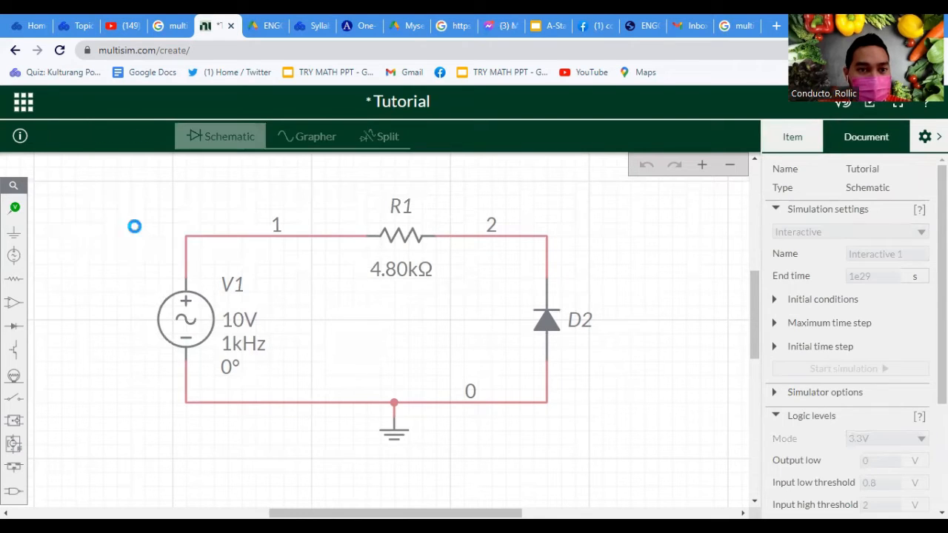
pyautogui.click(209, 242)
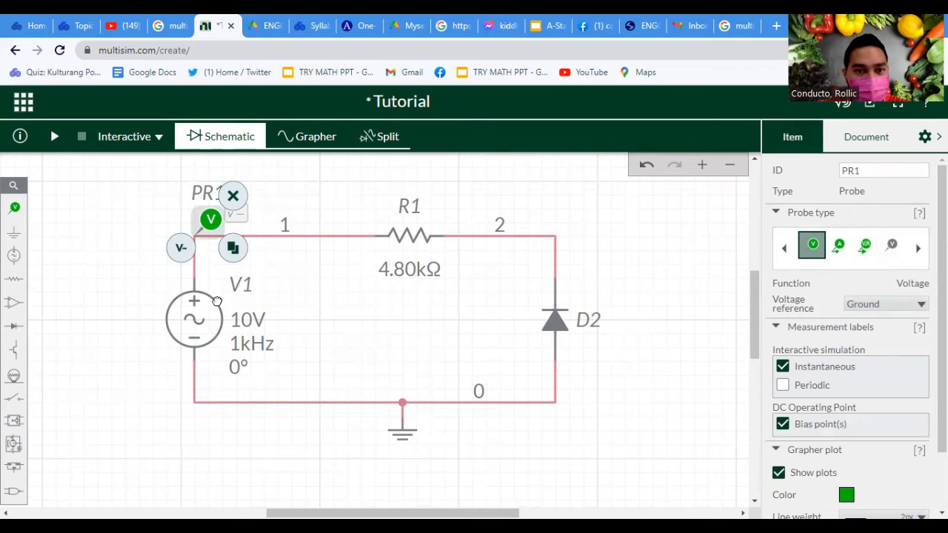
# Place a voltage reference probe on the wire between resistor R1 and diode D2
pyautogui.click(14, 208)
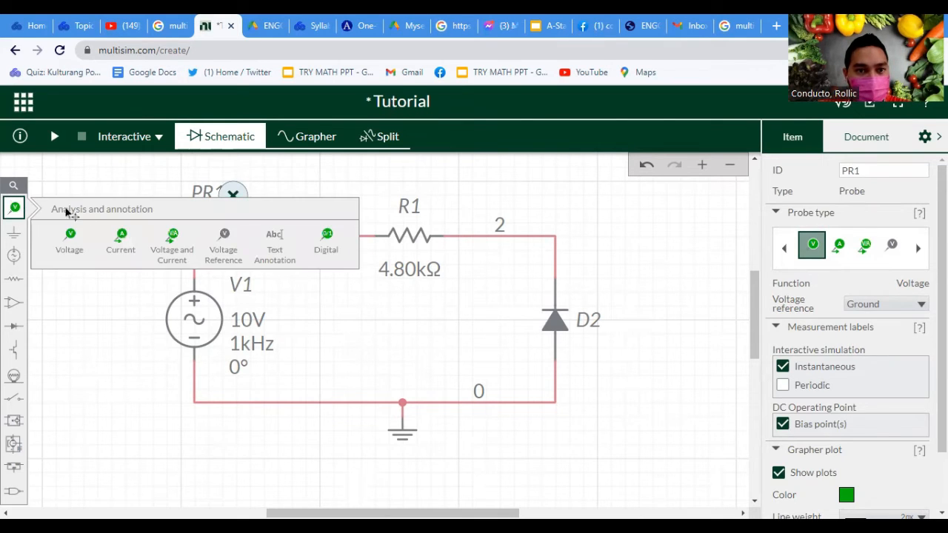
pyautogui.click(16, 210)
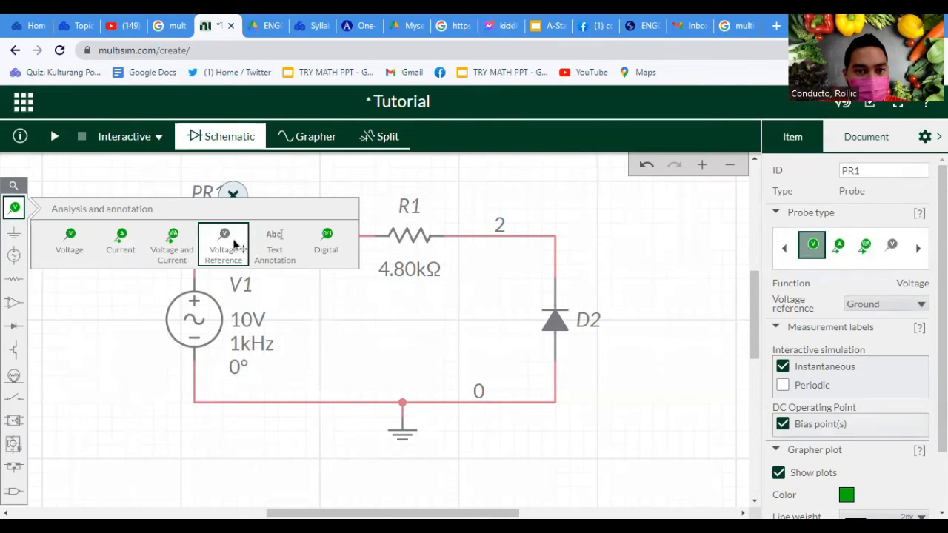
pyautogui.click(234, 242)
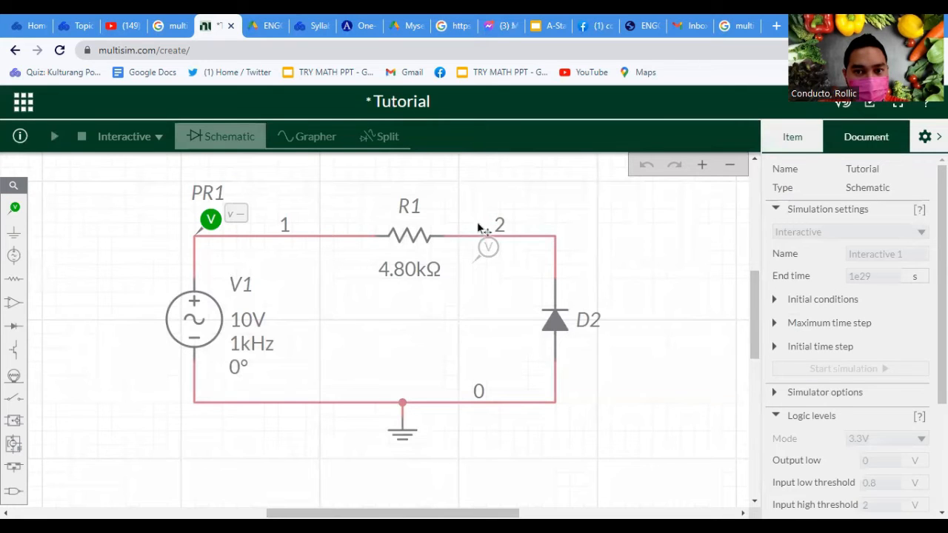
pyautogui.click(506, 217)
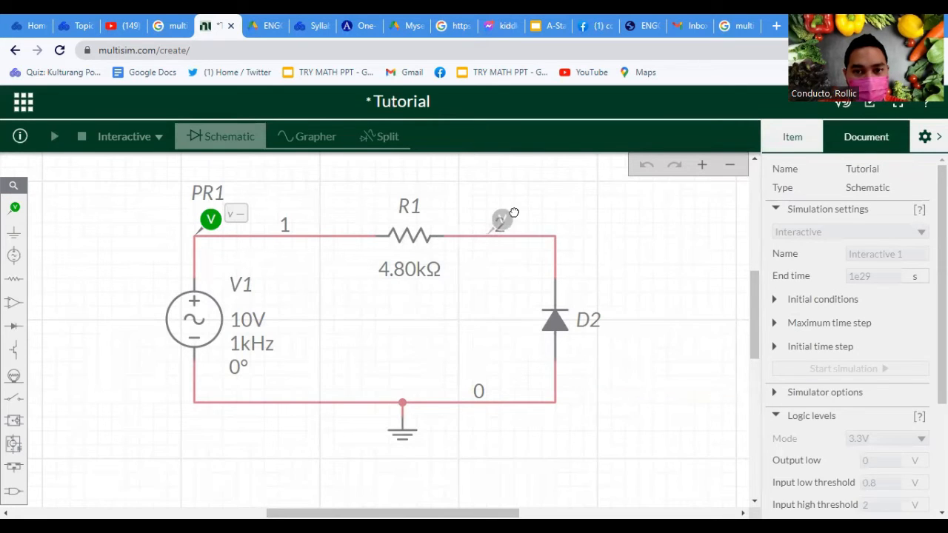
# Add a linked voltage reference to probe PR1 and place it beside the probe on the wire between V1 and R1
pyautogui.click(212, 218)
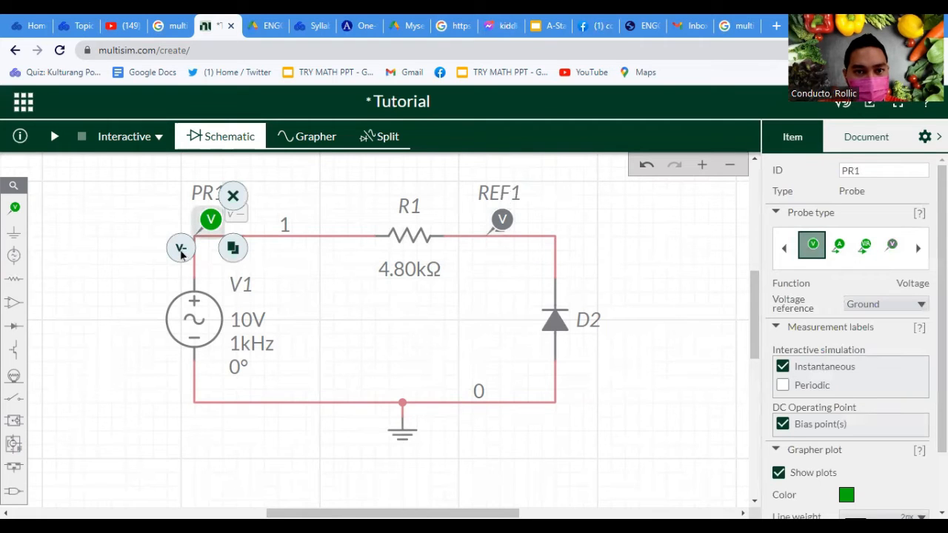
pyautogui.click(185, 253)
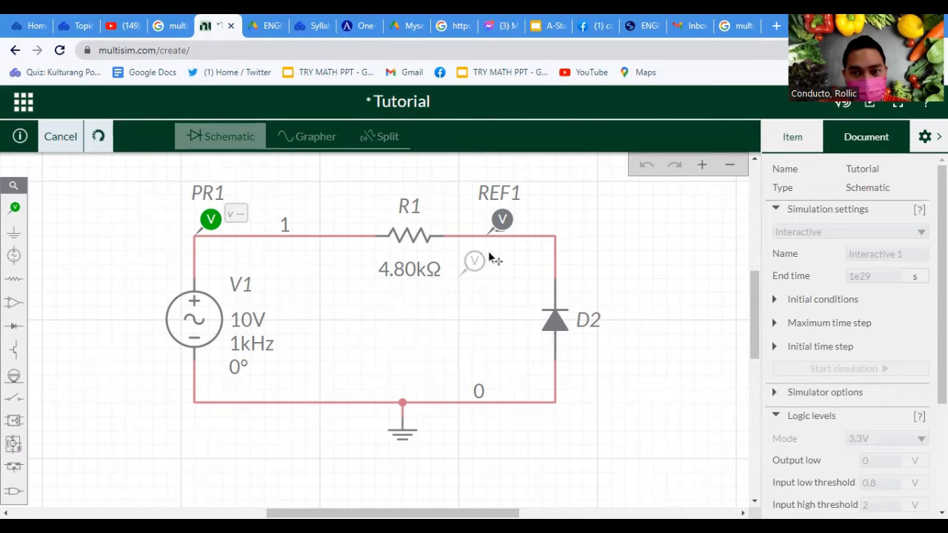
pyautogui.click(254, 219)
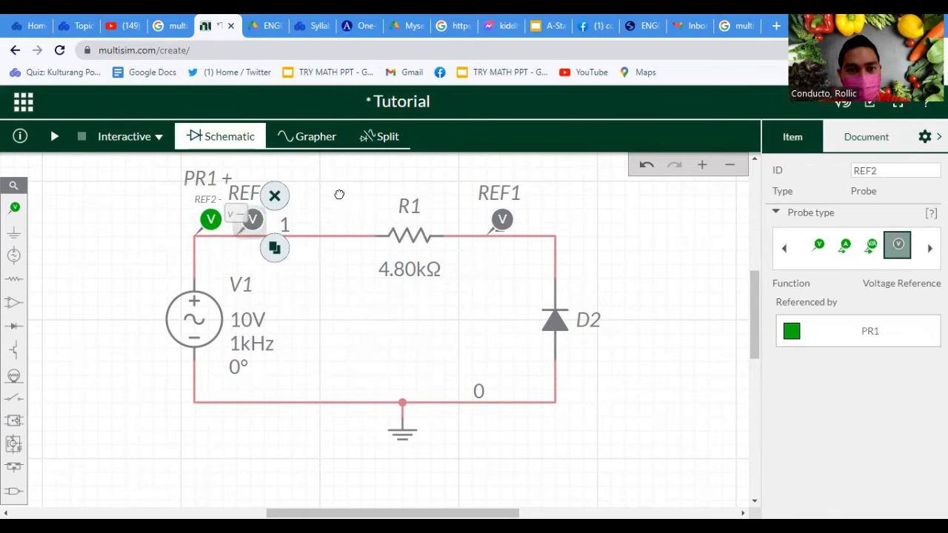
# Delete the voltage reference linked to probe PR1 on the wire between V1 and R1
pyautogui.click(274, 196)
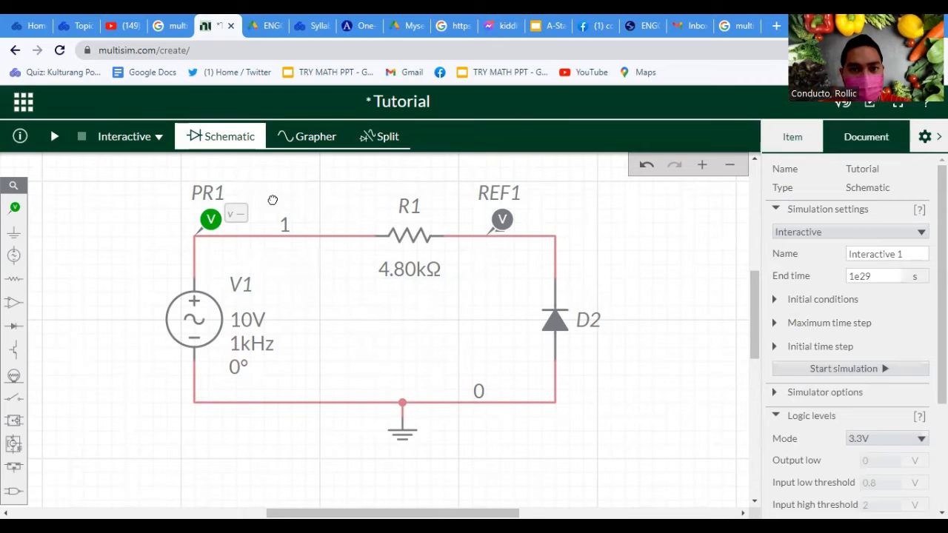
# Try a voltage probe on the wire corner above diode D2 with its linked reference on the corner below the diode
pyautogui.click(14, 209)
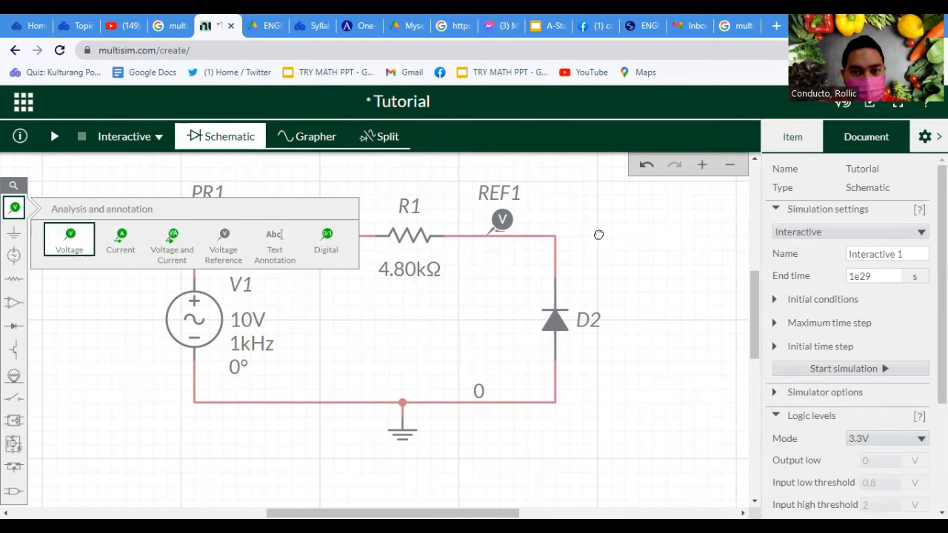
pyautogui.click(69, 239)
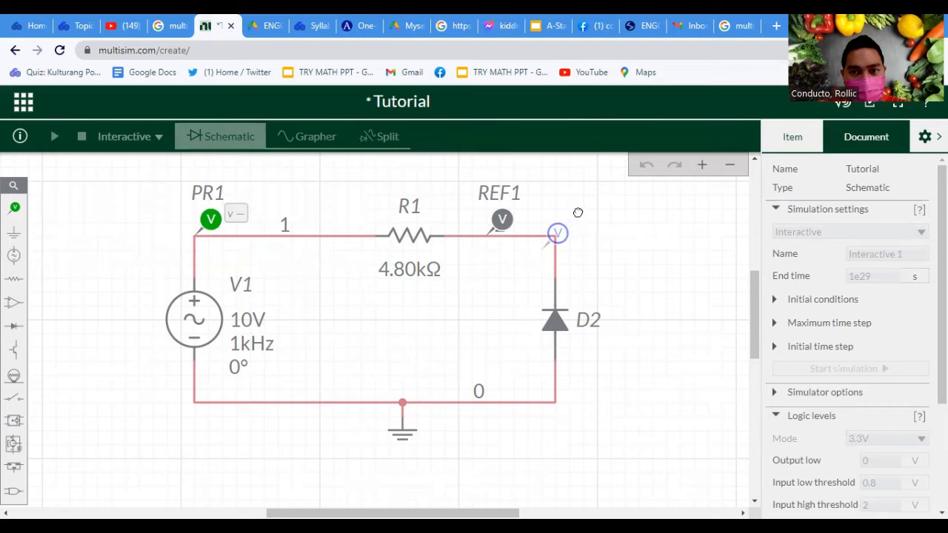
pyautogui.click(577, 213)
pyautogui.click(571, 220)
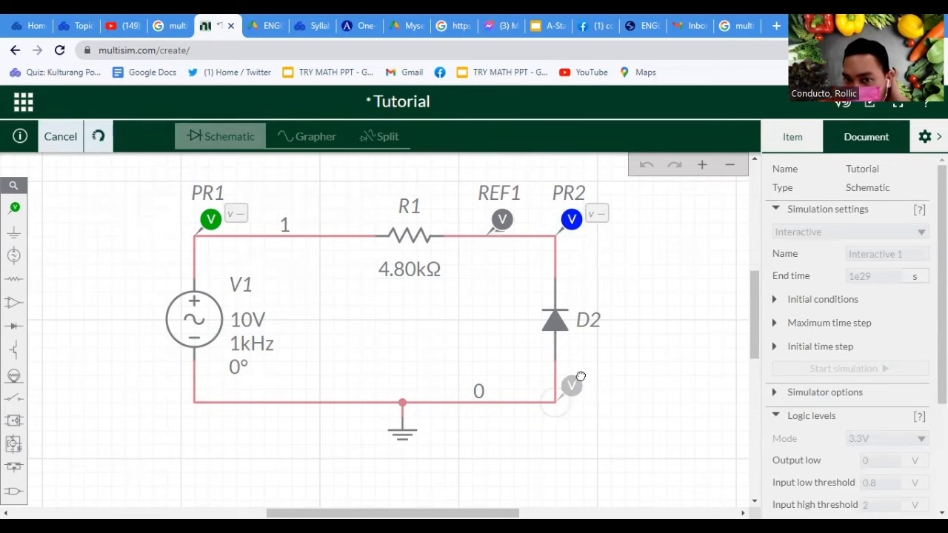
pyautogui.click(572, 385)
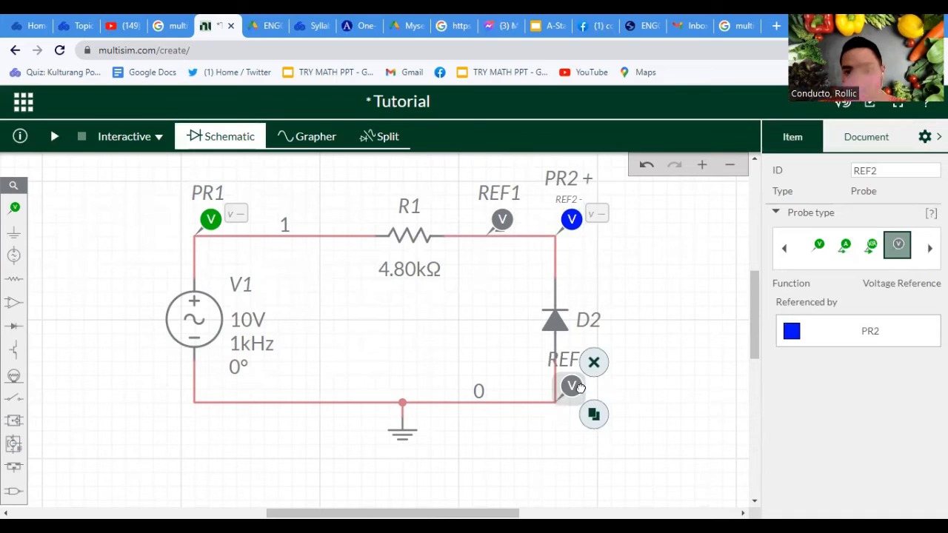
pyautogui.click(593, 363)
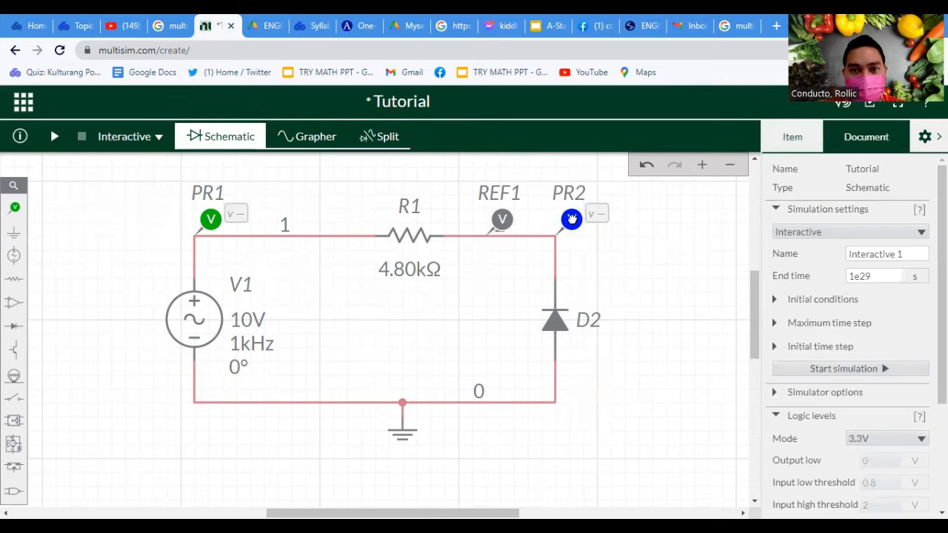
pyautogui.click(573, 220)
pyautogui.click(603, 198)
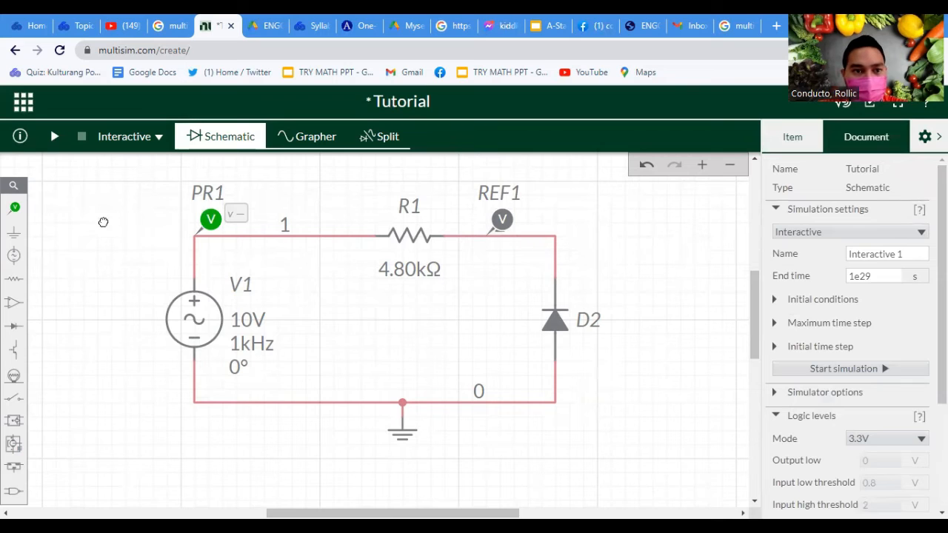
# Place a voltage probe on the wire corner above diode D2
pyautogui.click(72, 238)
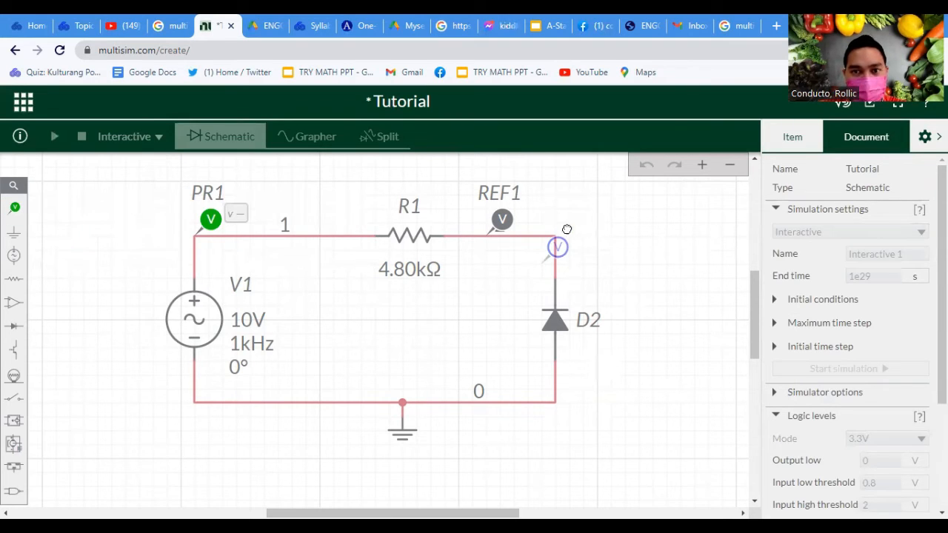
pyautogui.click(584, 209)
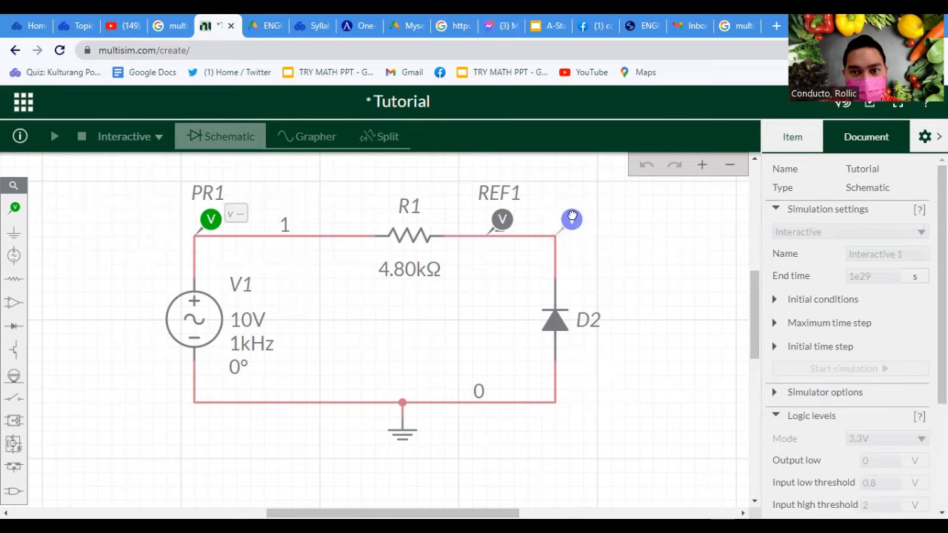
pyautogui.click(573, 216)
pyautogui.click(679, 249)
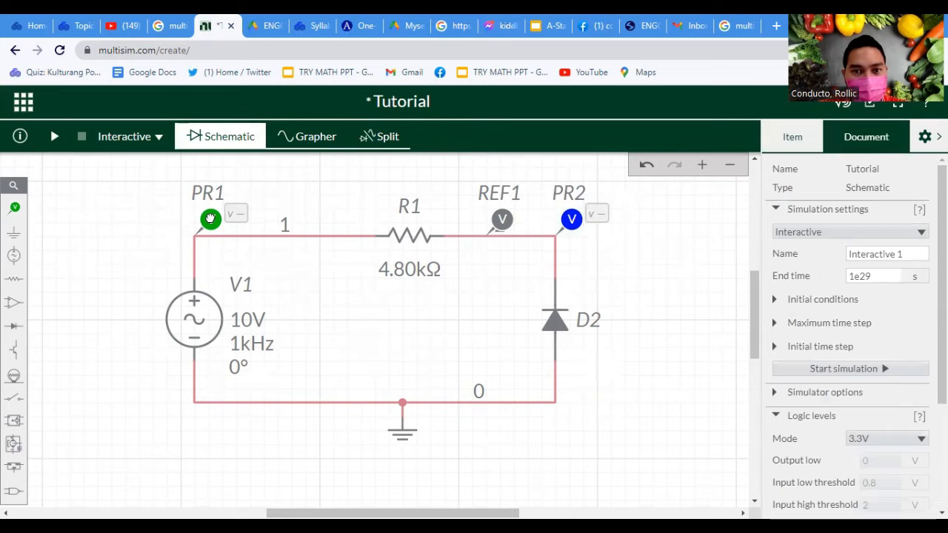
# Try REF1 as the voltage reference of probe PR1 and return it to Ground
pyautogui.click(211, 220)
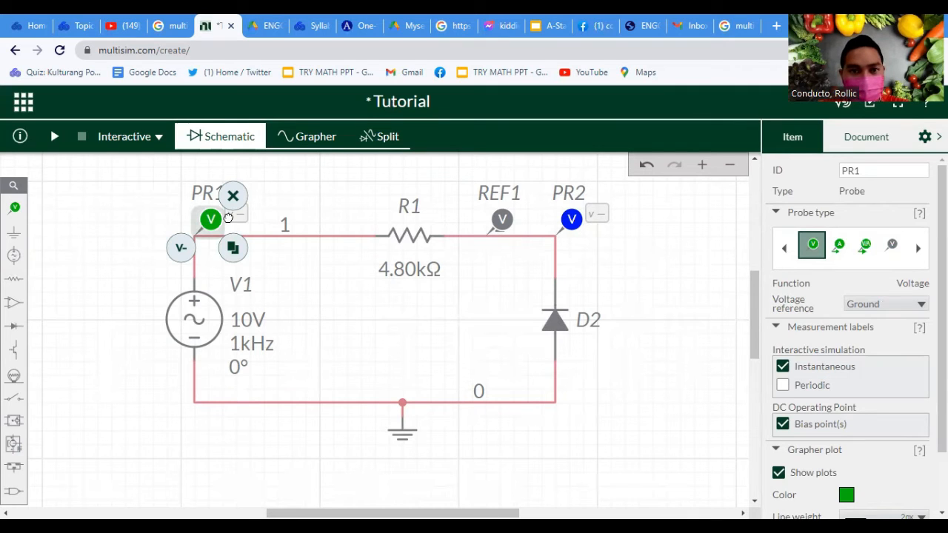
pyautogui.click(349, 214)
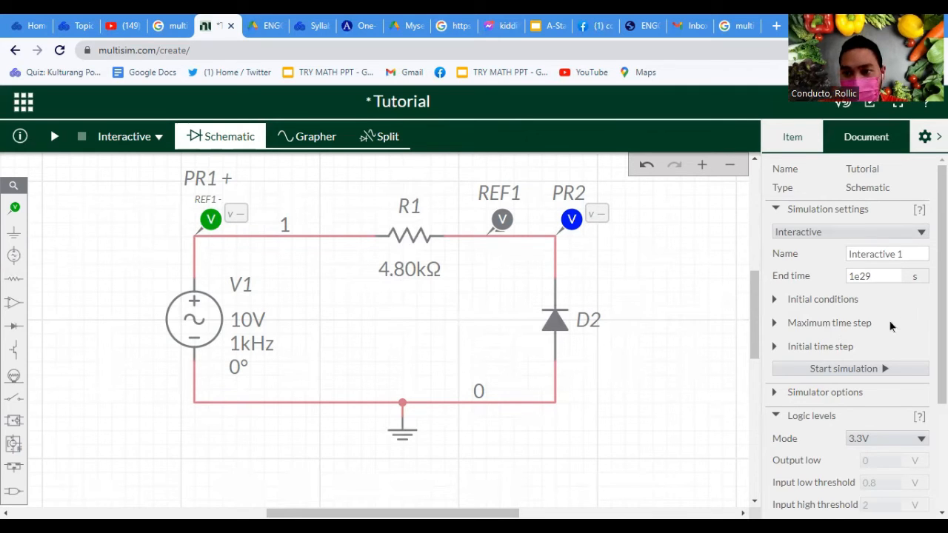
pyautogui.click(210, 220)
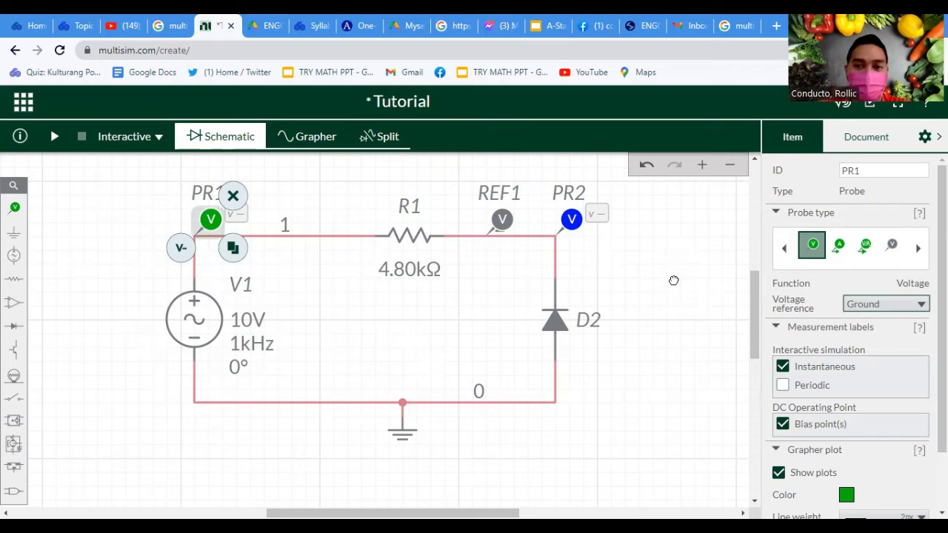
pyautogui.click(672, 328)
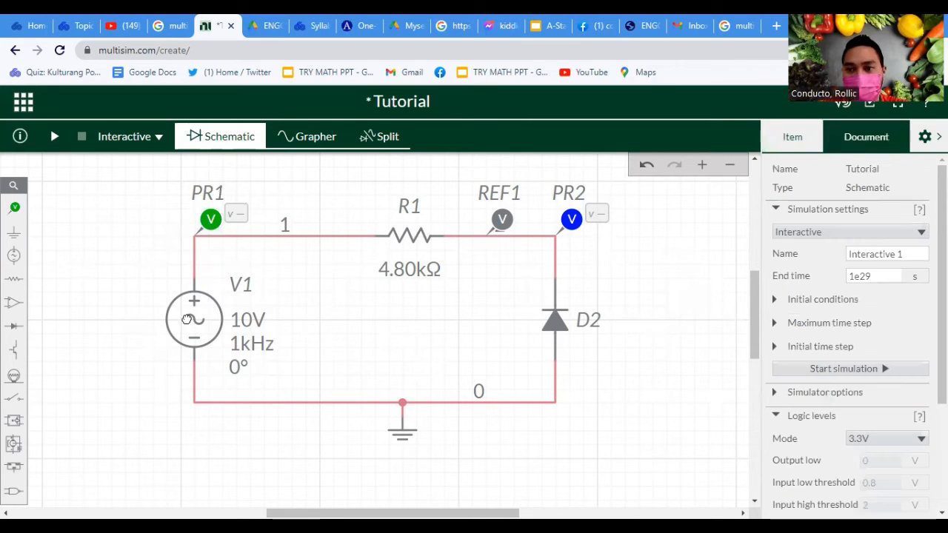
pyautogui.click(210, 218)
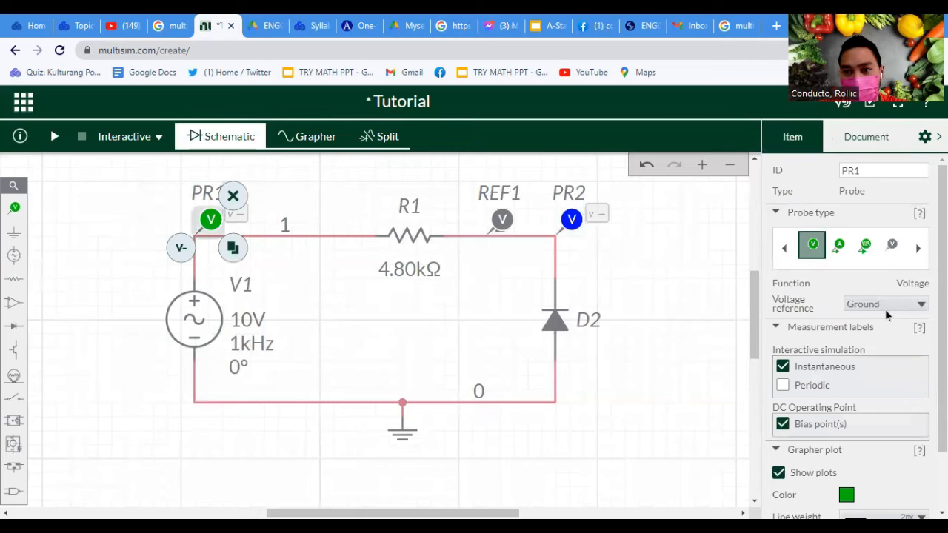
pyautogui.click(572, 218)
# Place a voltage probe on the wire between V1 and R1 and set its voltage reference to REF1
pyautogui.click(14, 208)
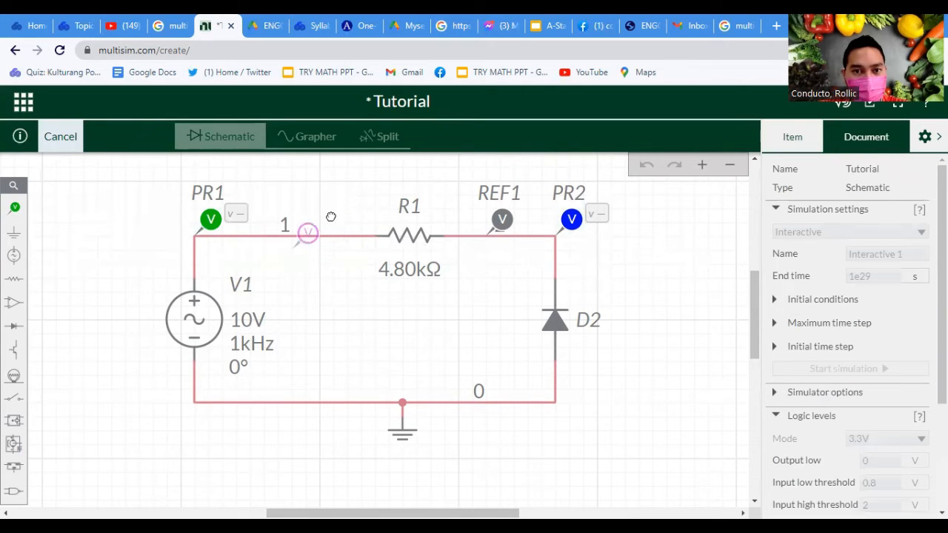
pyautogui.click(313, 230)
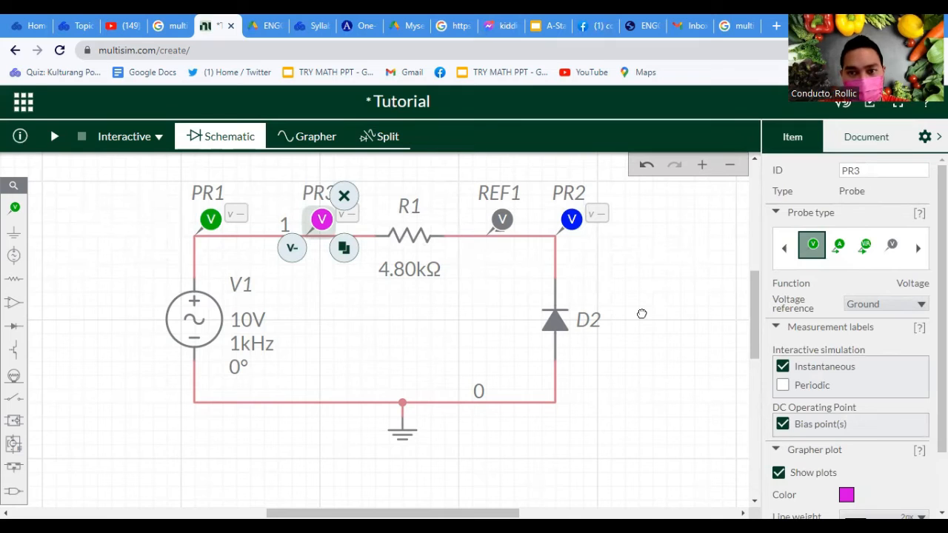
pyautogui.click(642, 314)
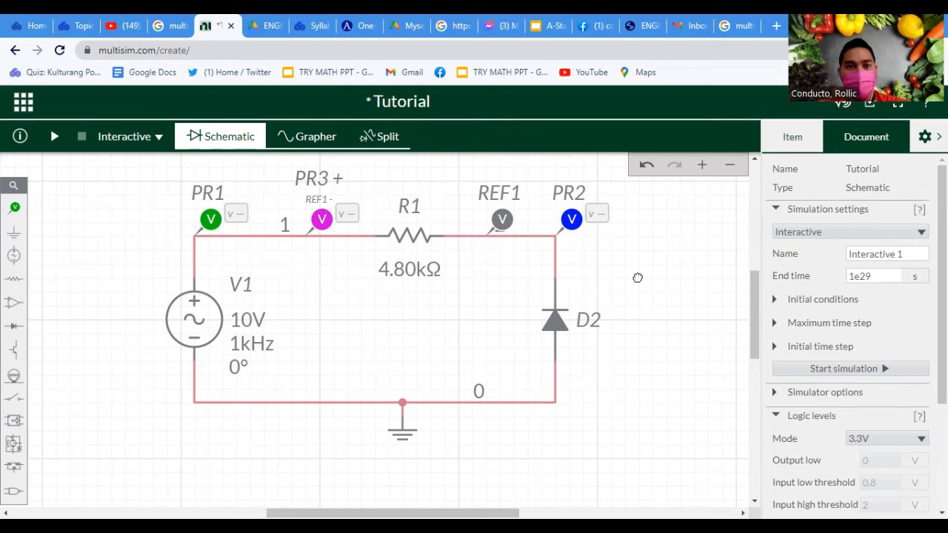
pyautogui.scroll(-5, 485, 290)
pyautogui.moveTo(566, 273); pyautogui.dragTo(512, 274)
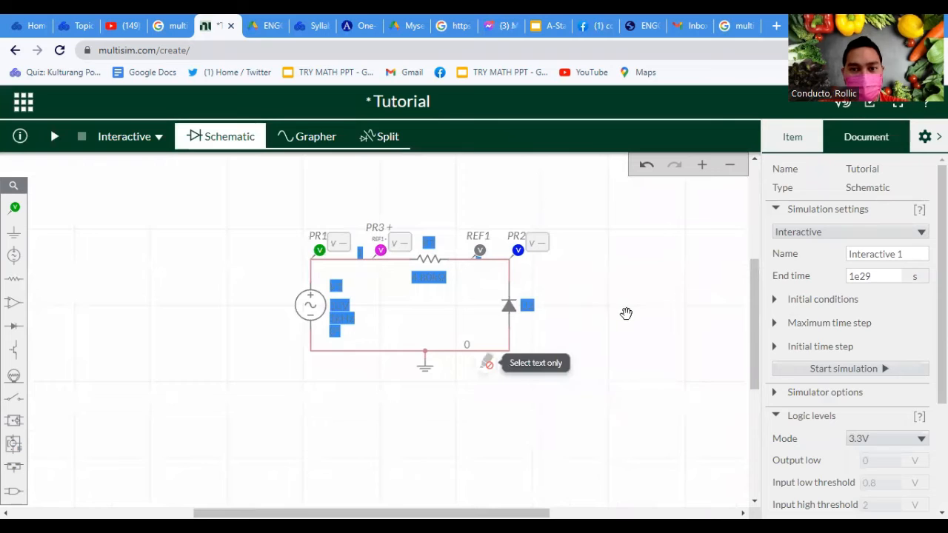
pyautogui.scroll(3, 626, 314)
pyautogui.scroll(-3, 558, 318)
pyautogui.scroll(3, 559, 306)
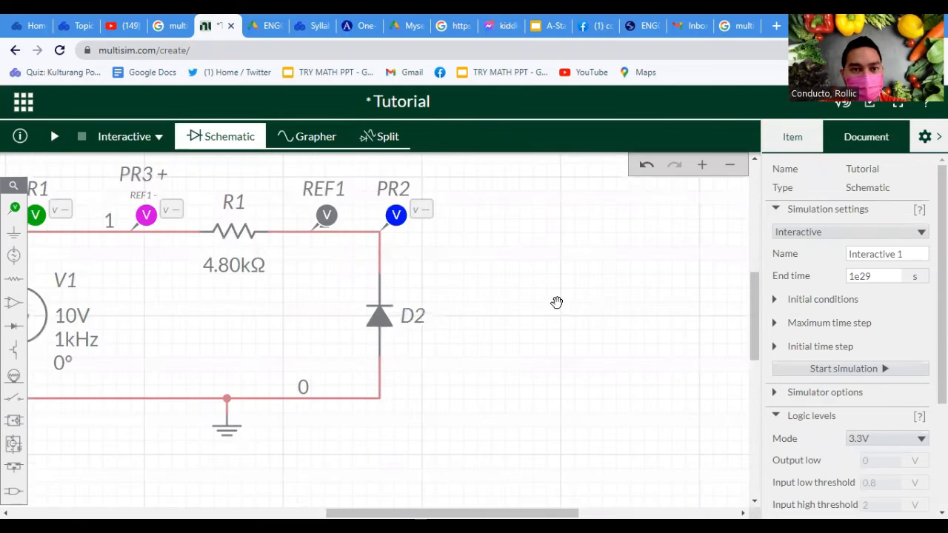
pyautogui.scroll(-2, 530, 312)
# Change the simulation type to Transient and run the simulation
pyautogui.click(122, 141)
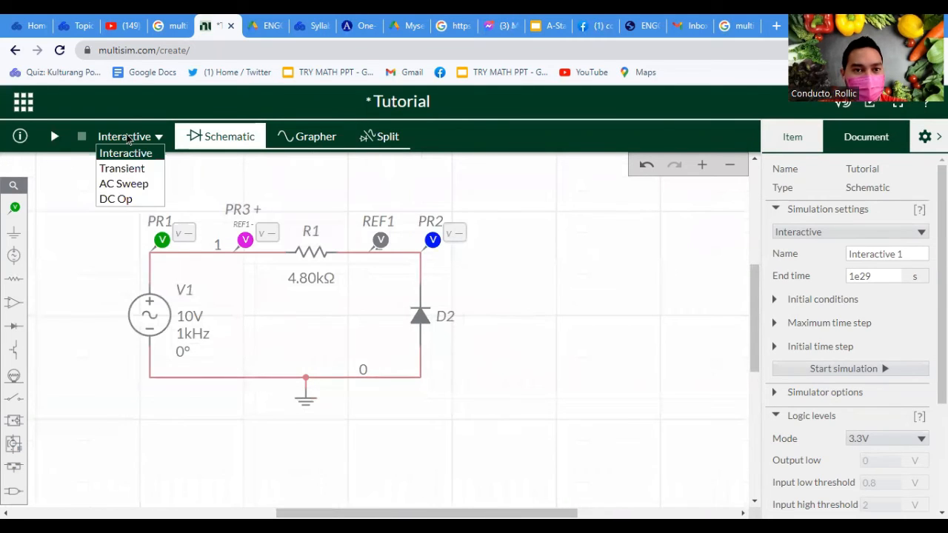
pyautogui.click(138, 170)
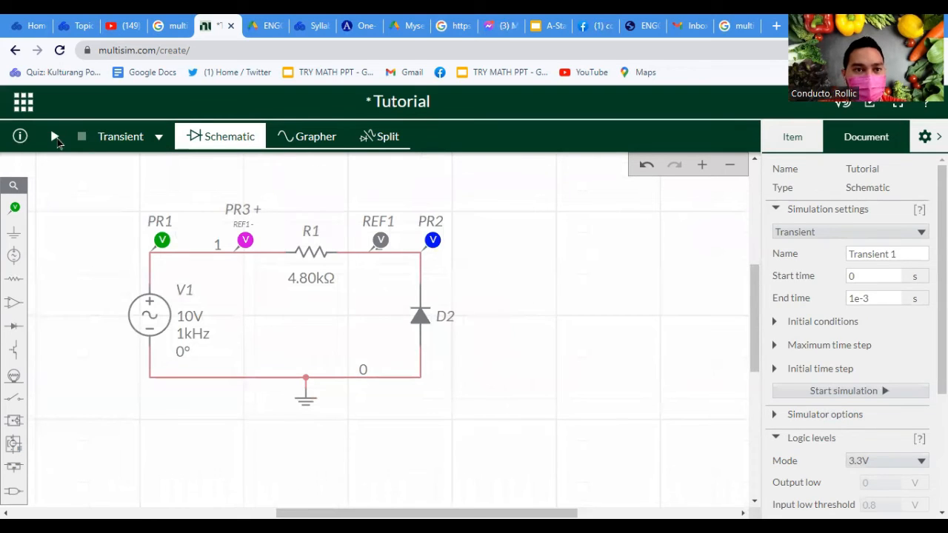
pyautogui.click(54, 137)
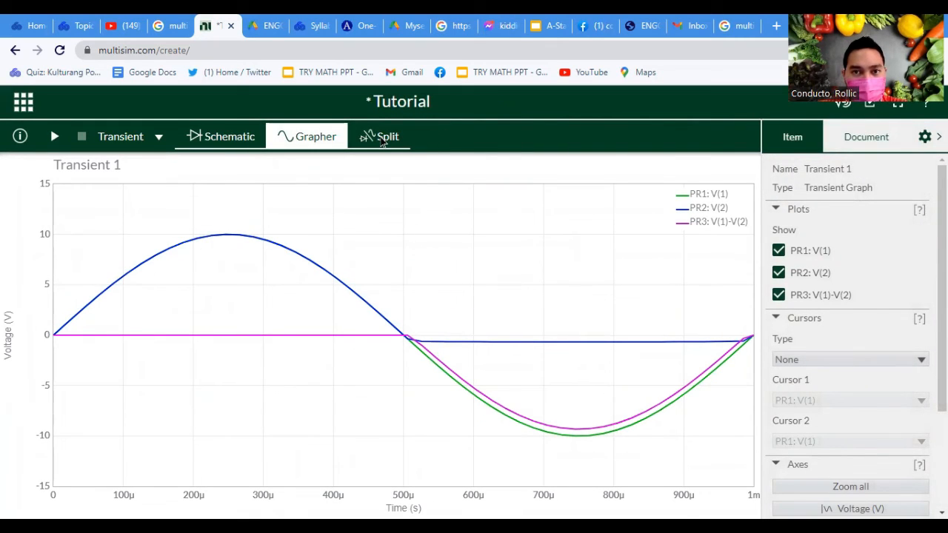
# Show the schematic and the graph side by side and rerun the transient simulation
pyautogui.click(380, 140)
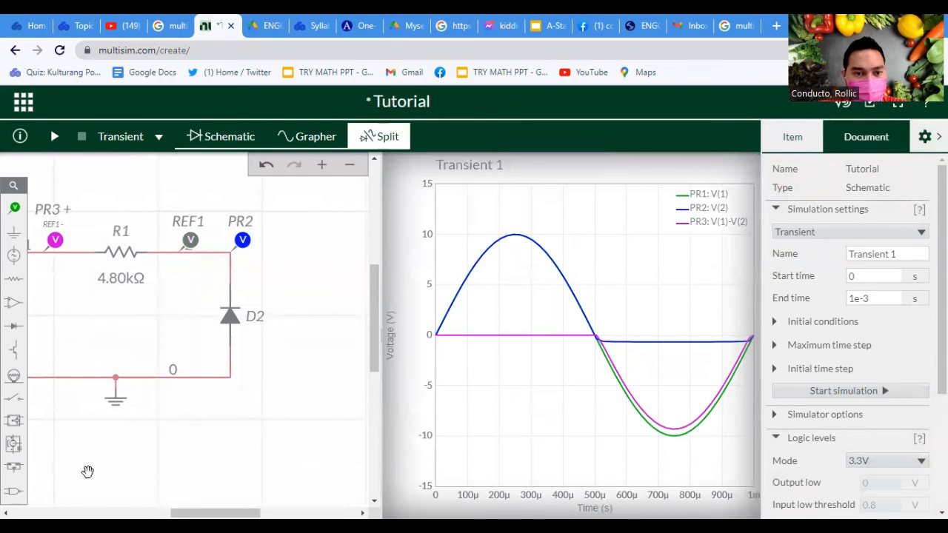
pyautogui.scroll(-1, 219, 465)
pyautogui.scroll(4, 240, 455)
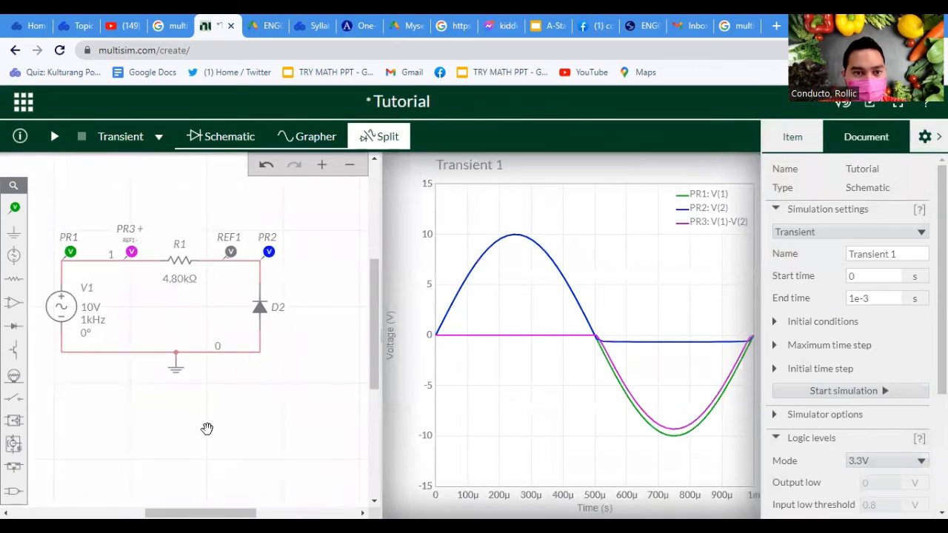
pyautogui.moveTo(277, 436); pyautogui.dragTo(341, 482)
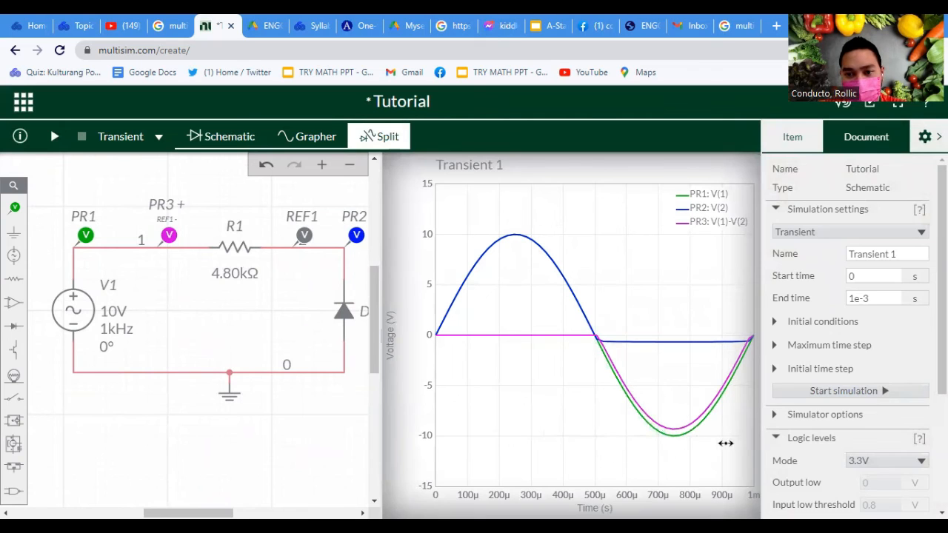
pyautogui.click(637, 454)
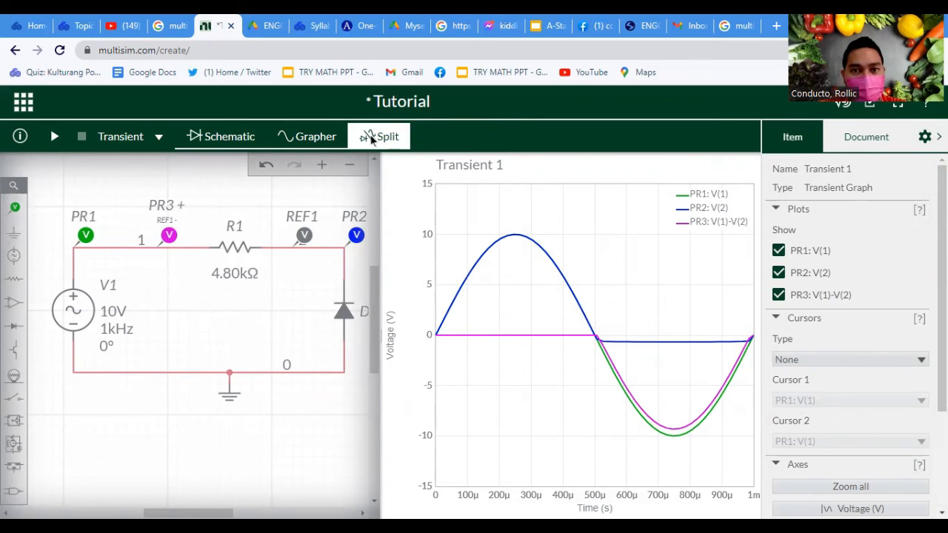
pyautogui.click(53, 139)
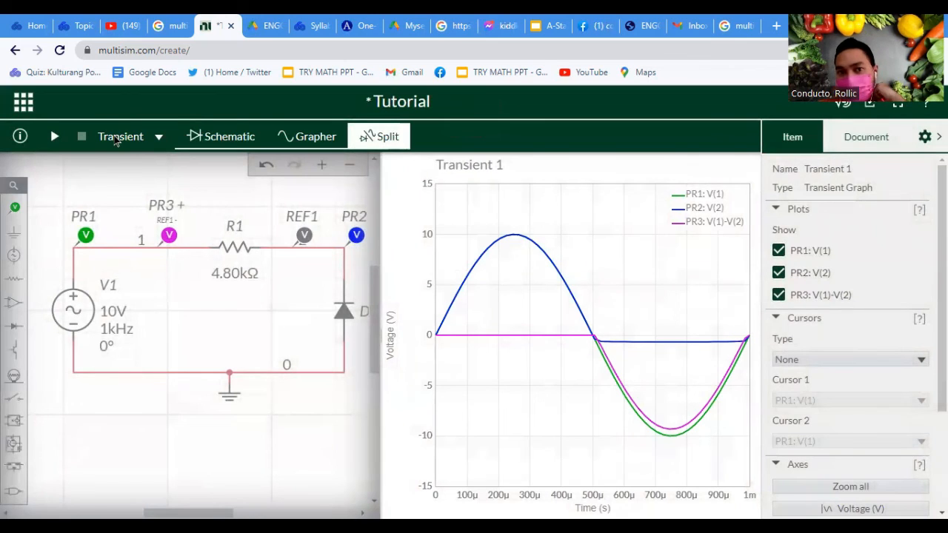
# Change the simulation type to Interactive, run it and set the graph's time scale to 500 µs/div
pyautogui.click(152, 142)
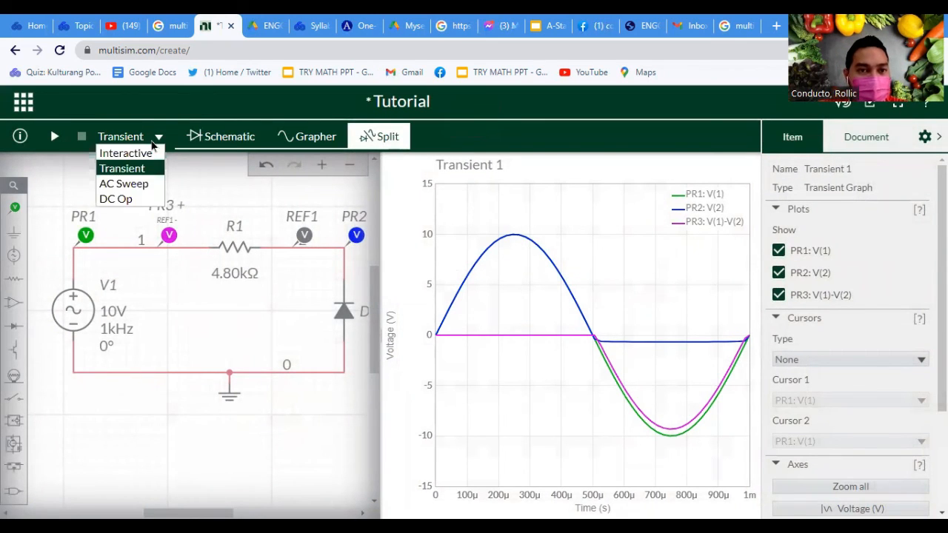
pyautogui.click(152, 142)
pyautogui.click(154, 142)
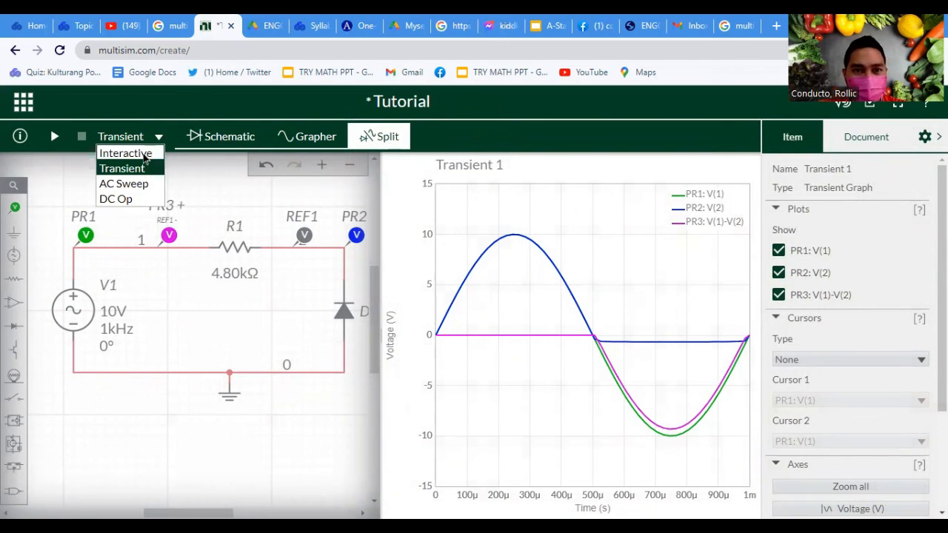
pyautogui.click(144, 154)
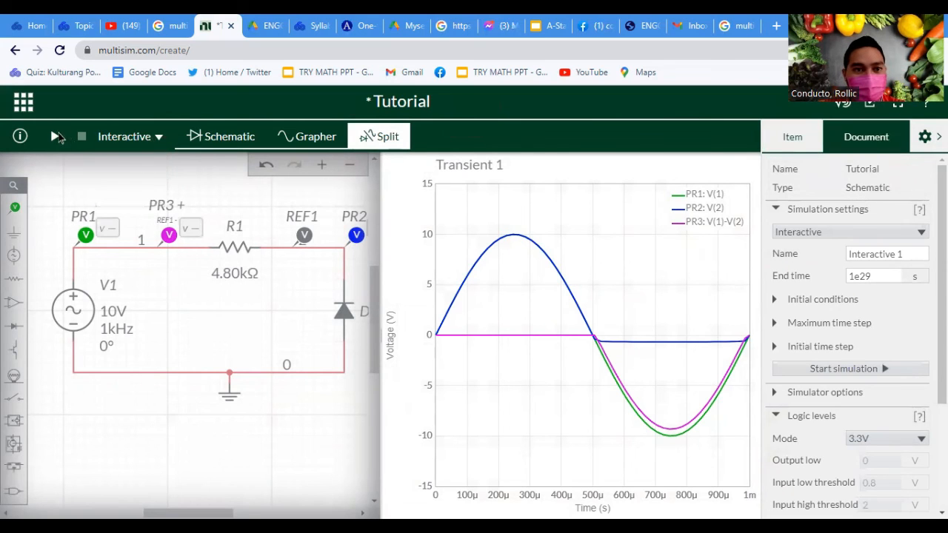
pyautogui.click(55, 136)
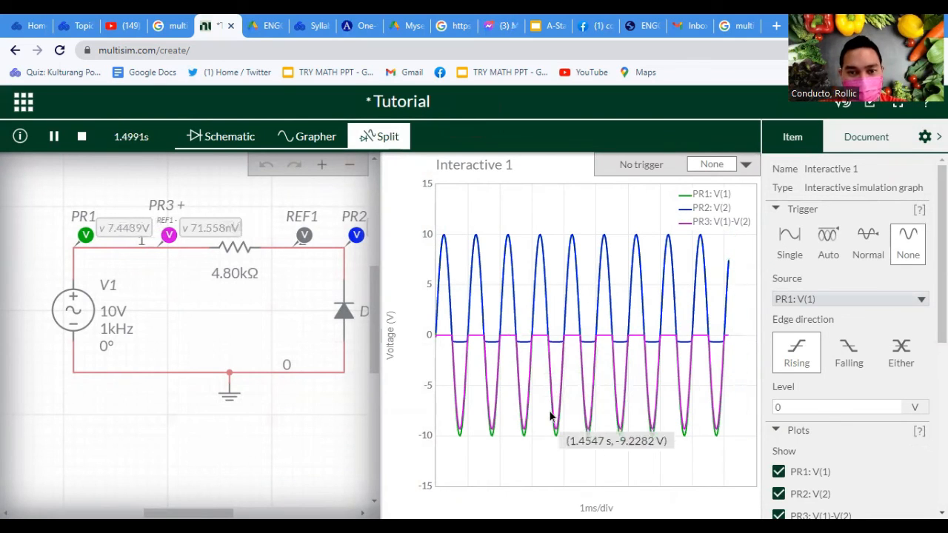
pyautogui.scroll(1, 565, 402)
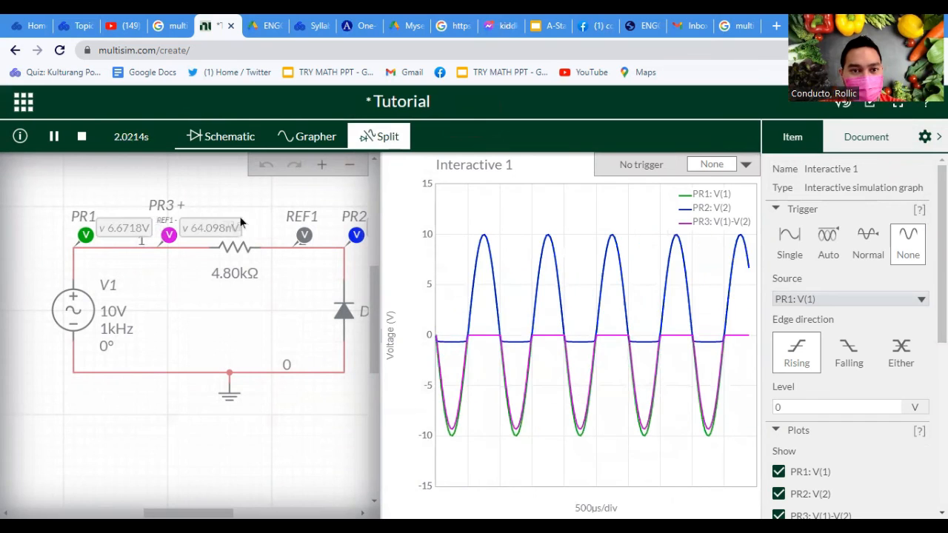